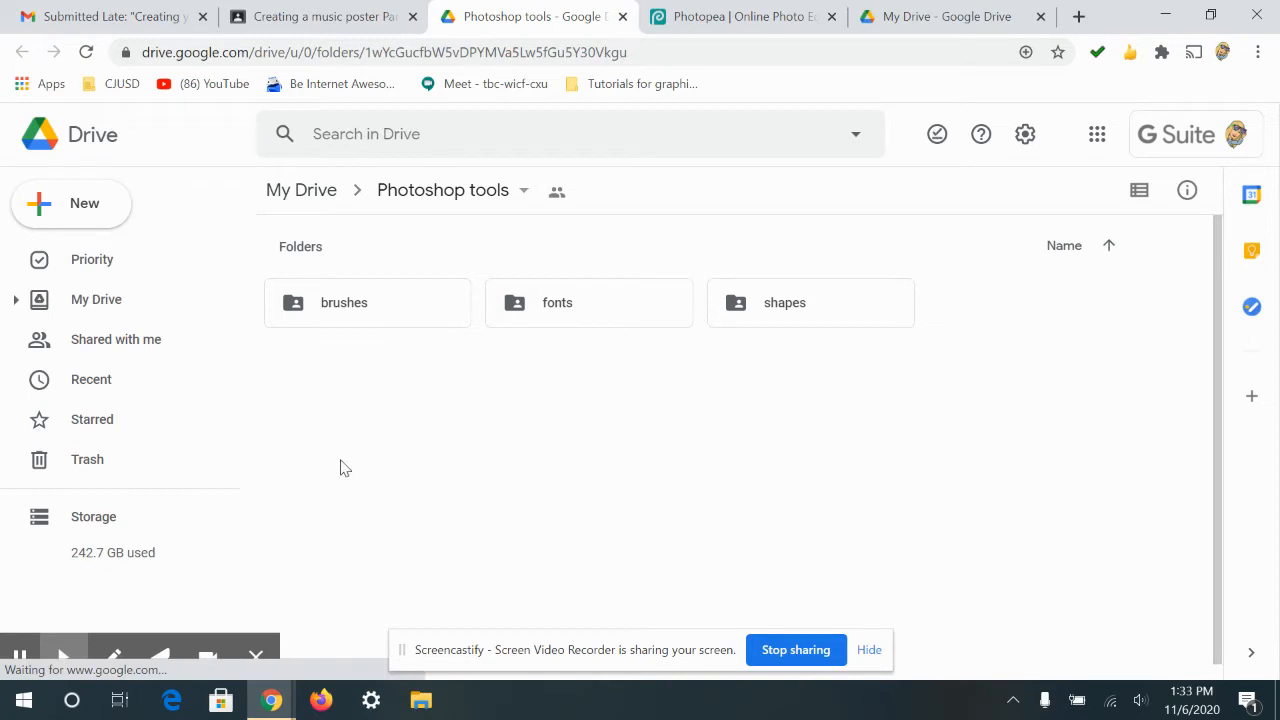
Download Shapes4FREE-sunbursts.csh from the Sunburst shapes folder inside shapes, and close its preview.
double_click(779, 313)
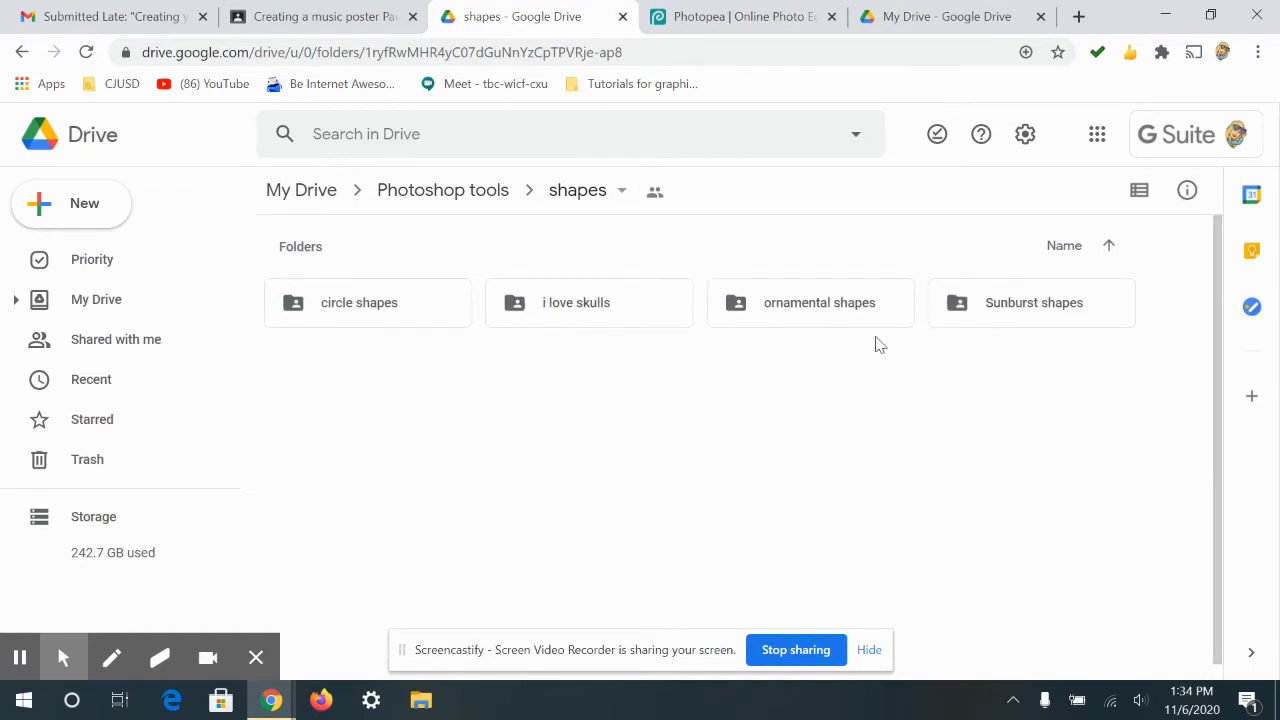
double_click(992, 303)
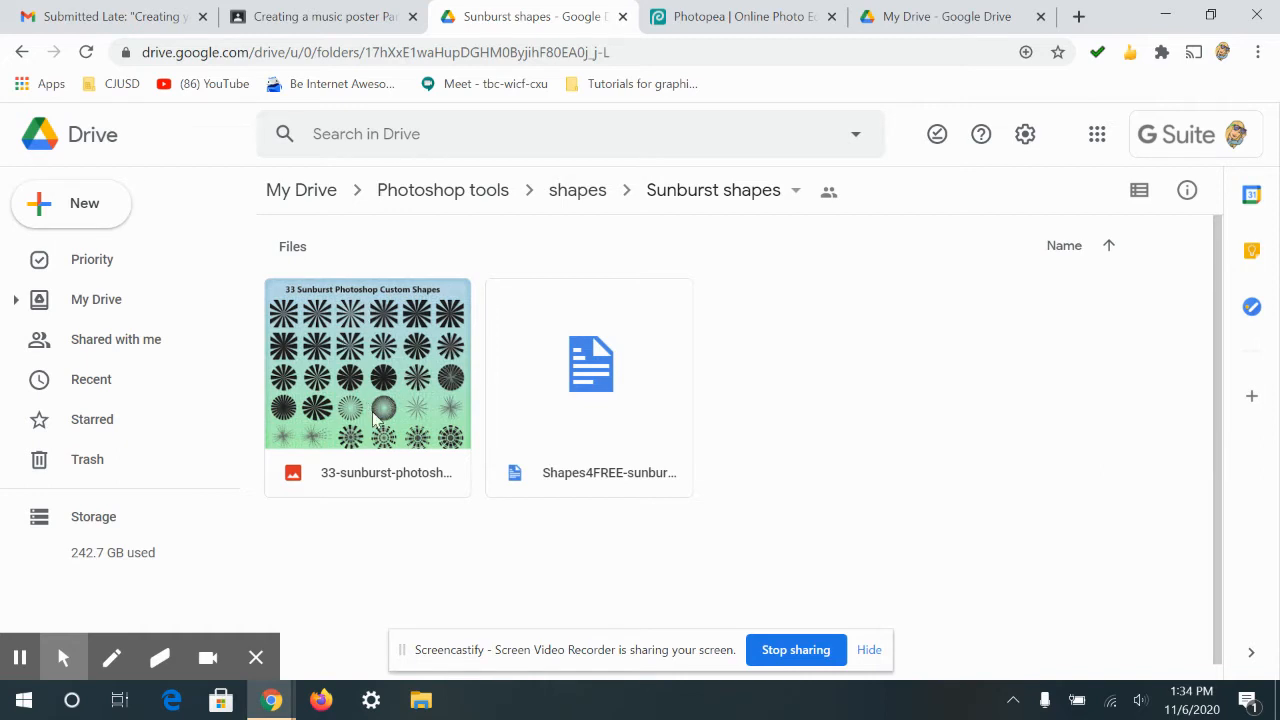
double_click(590, 372)
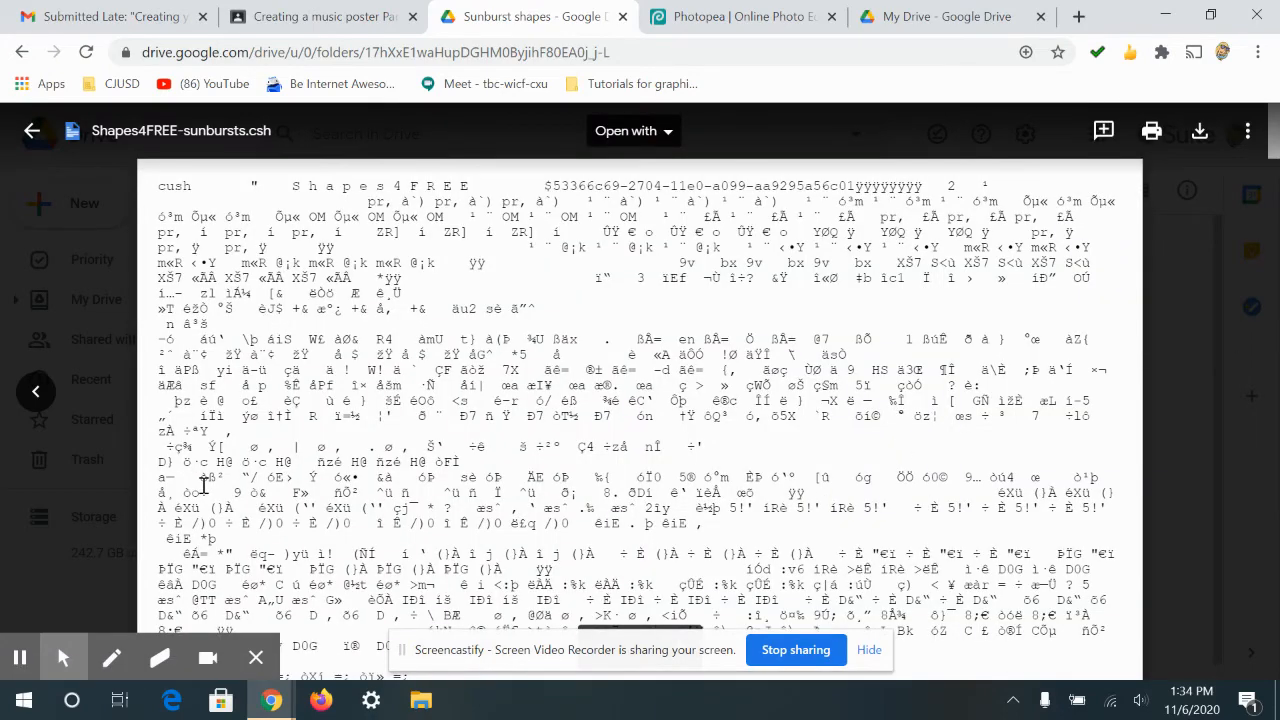
scroll(203, 485, "down", 1)
left_click(1200, 135)
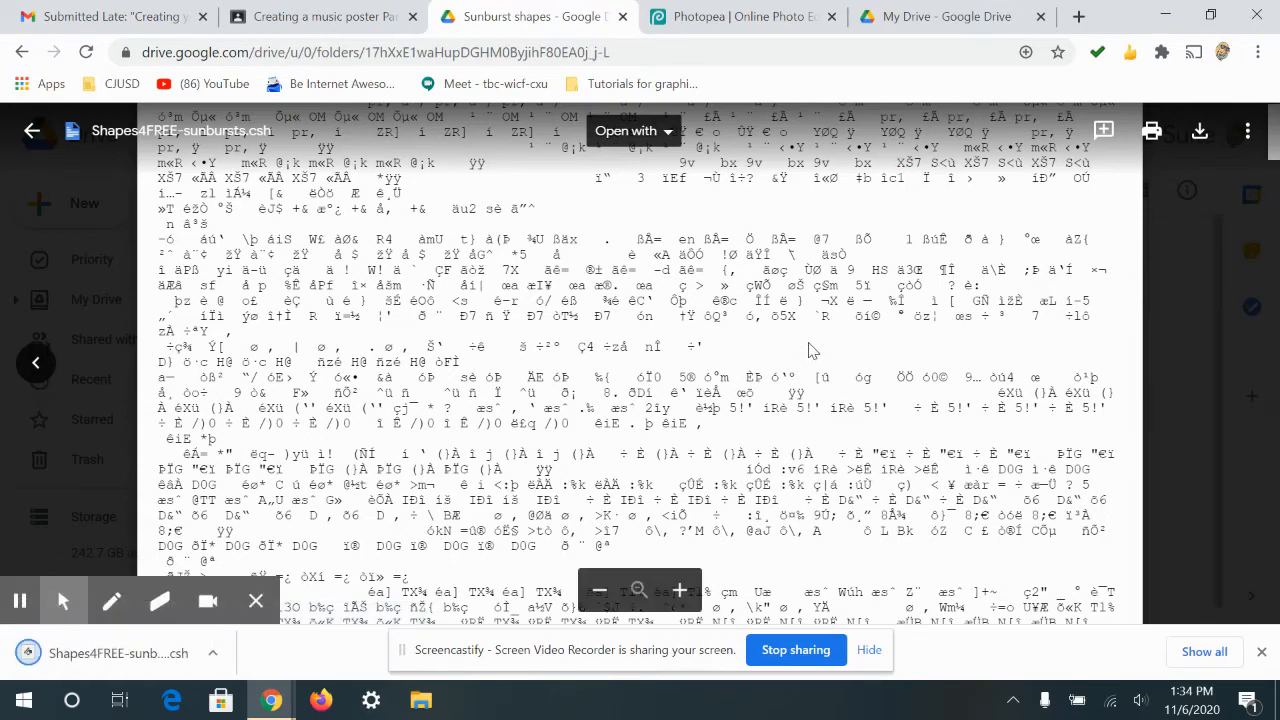
scroll(812, 349, "up", 1)
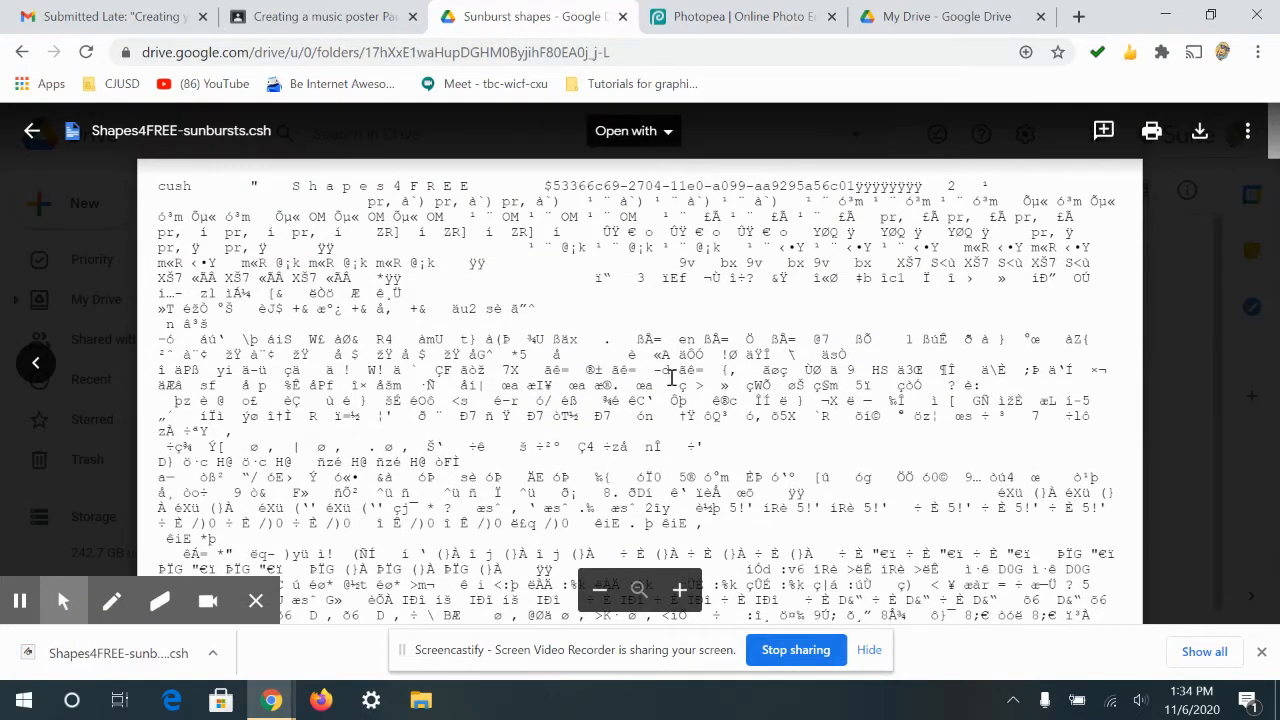
left_click(680, 16)
left_click(518, 10)
left_click(98, 367)
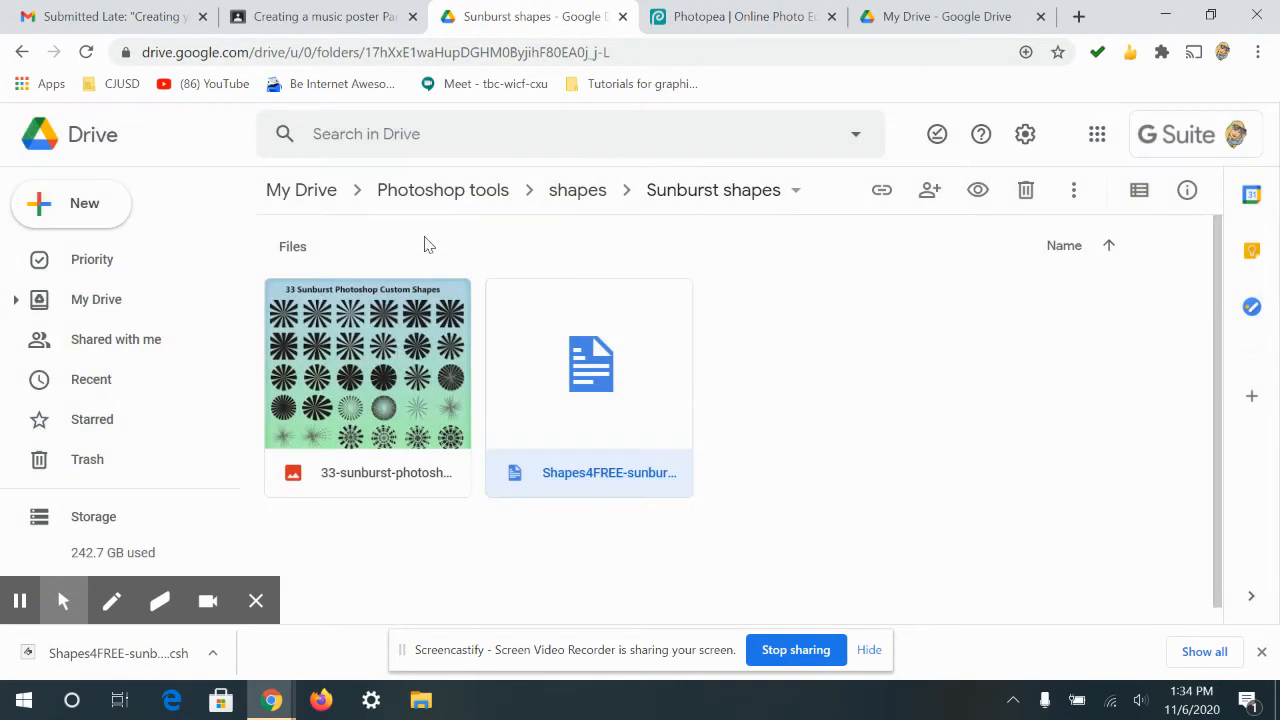
Open iLoveSkulls_by_BigLew.csh from the i love skulls folder inside shapes, and close its preview.
left_click(578, 190)
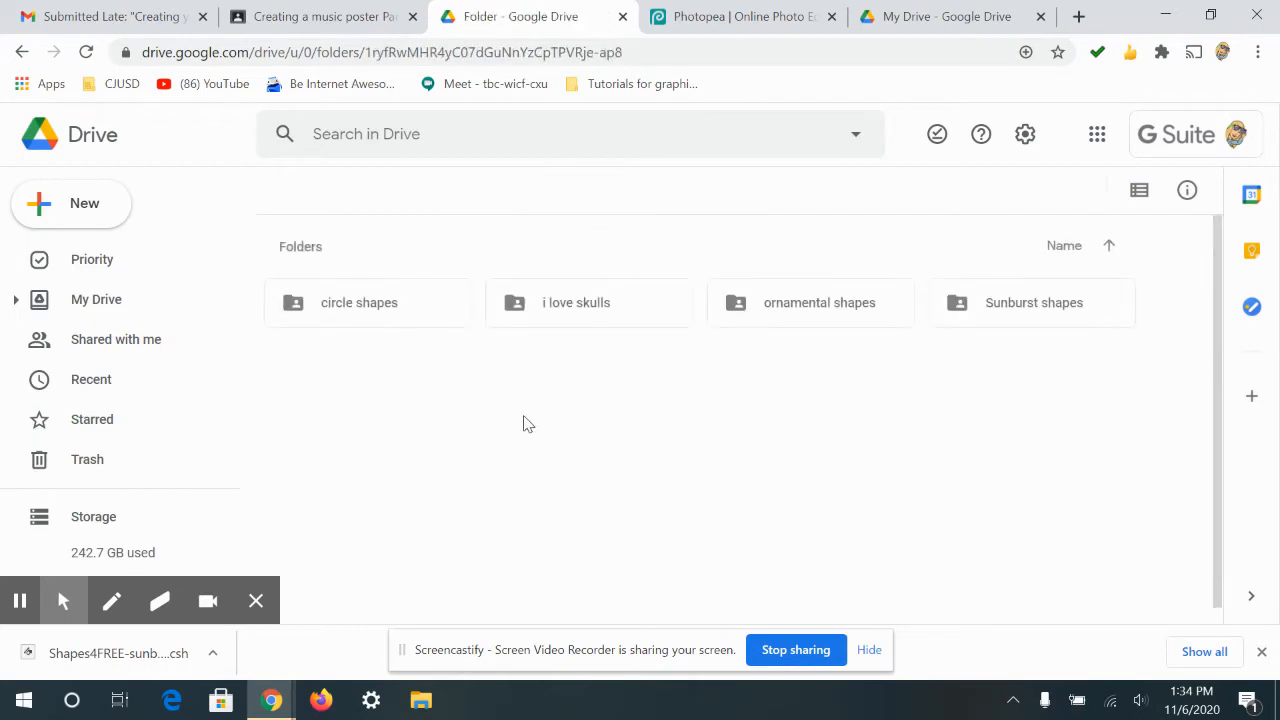
left_click(600, 316)
double_click(600, 316)
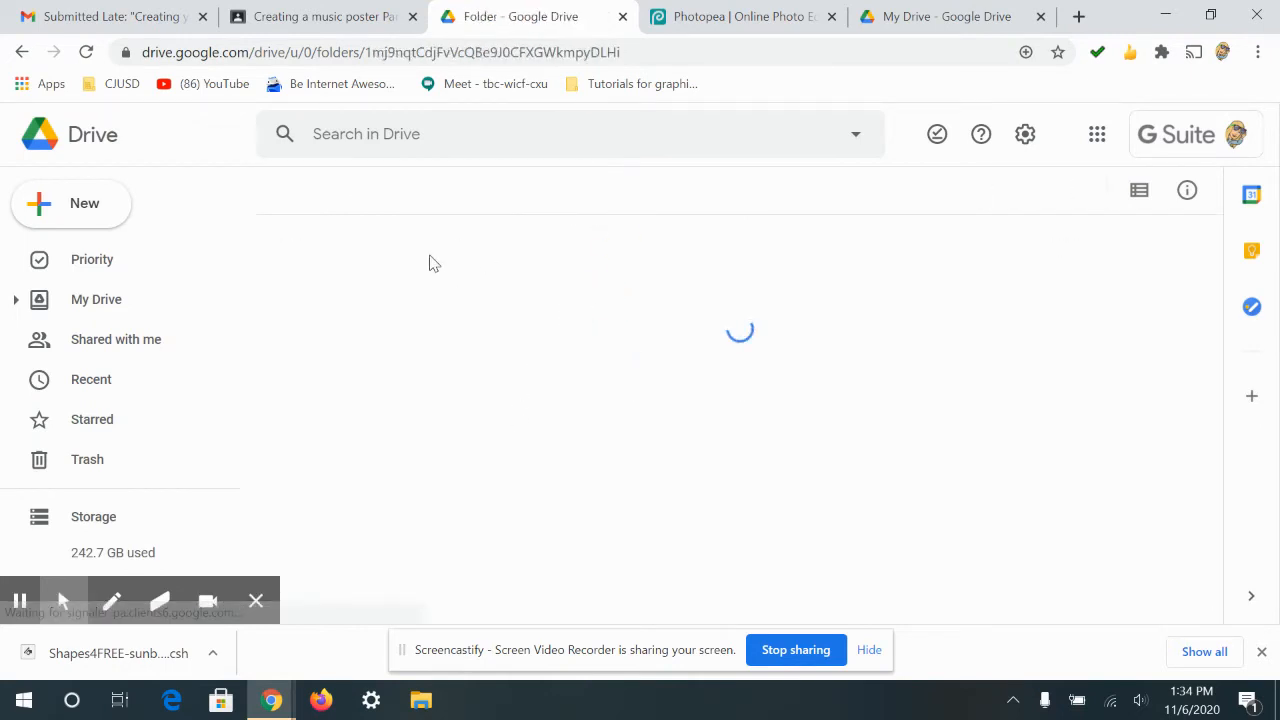
double_click(588, 381)
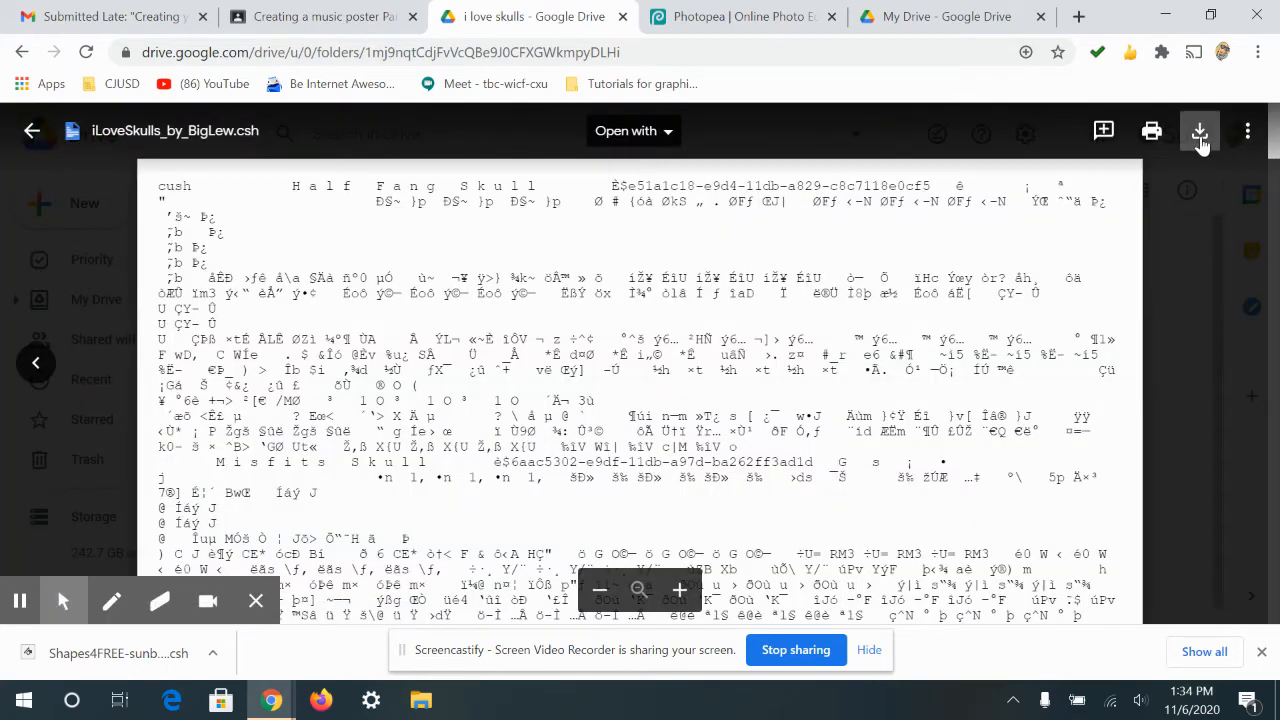
left_click(1187, 282)
Download vectorShapesbyphan.csh from the circle shapes folder inside shapes.
left_click(563, 189)
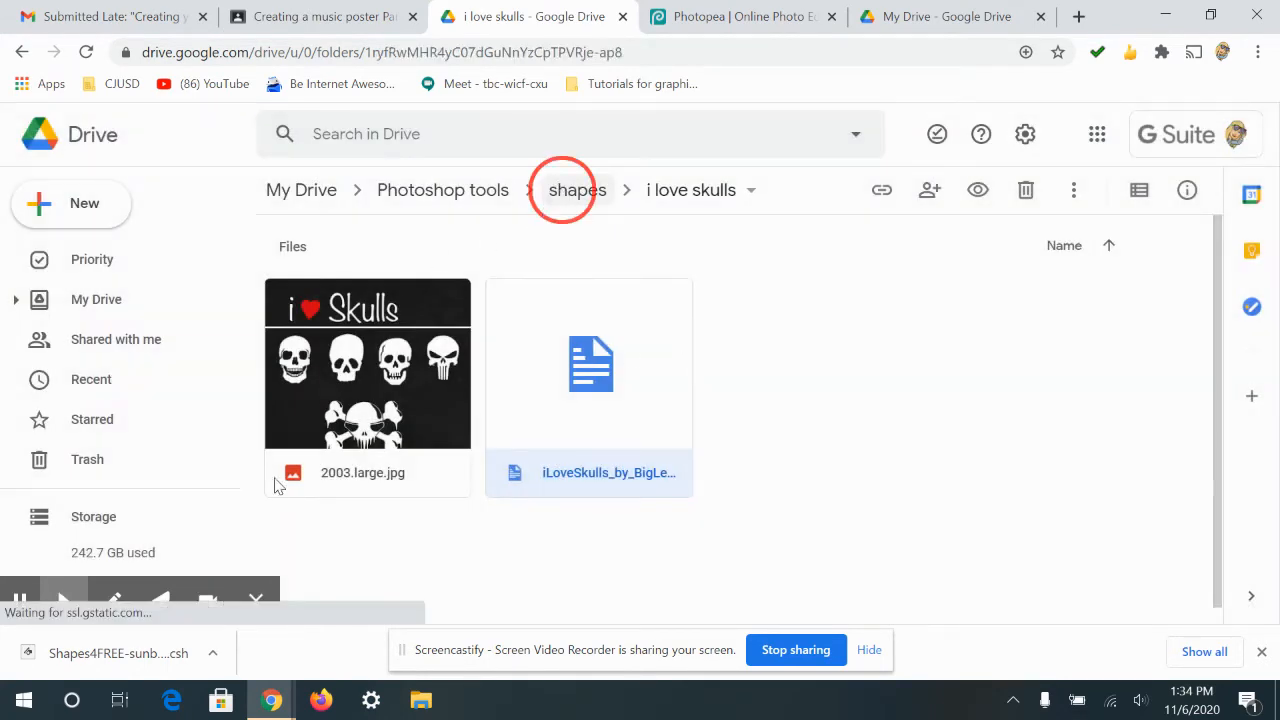
left_click(419, 310)
double_click(419, 310)
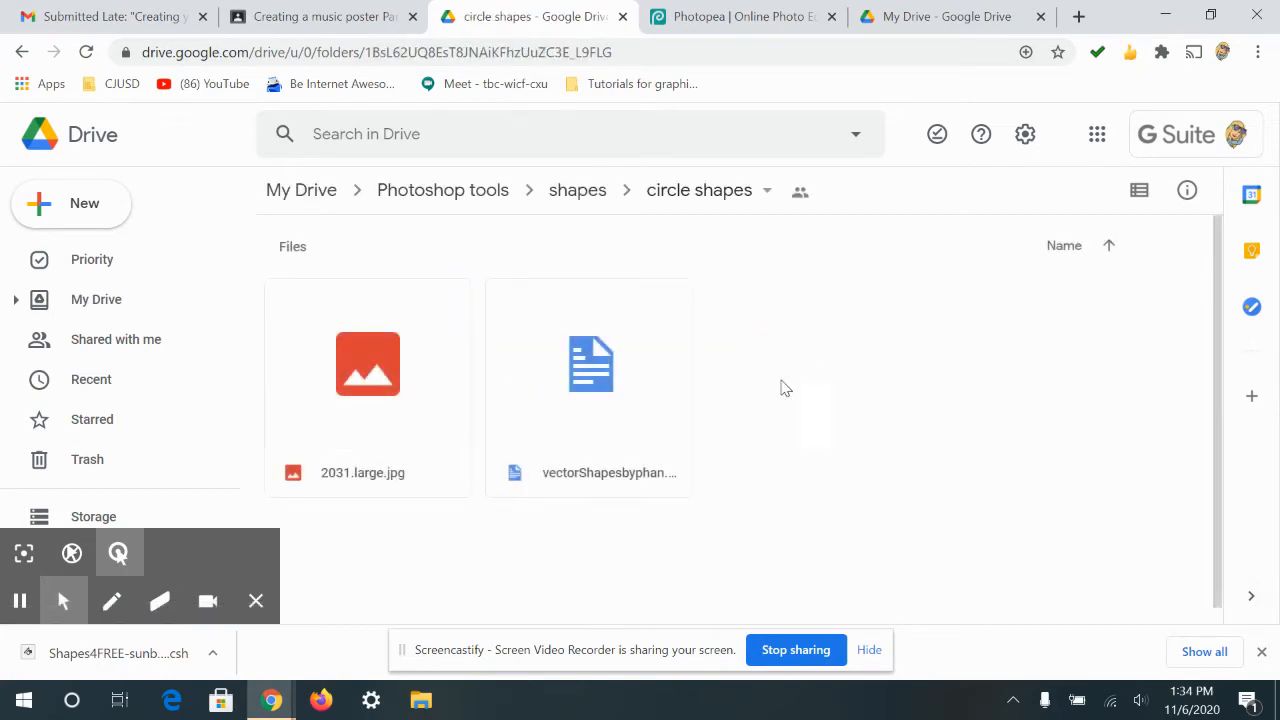
left_click(620, 344)
double_click(620, 344)
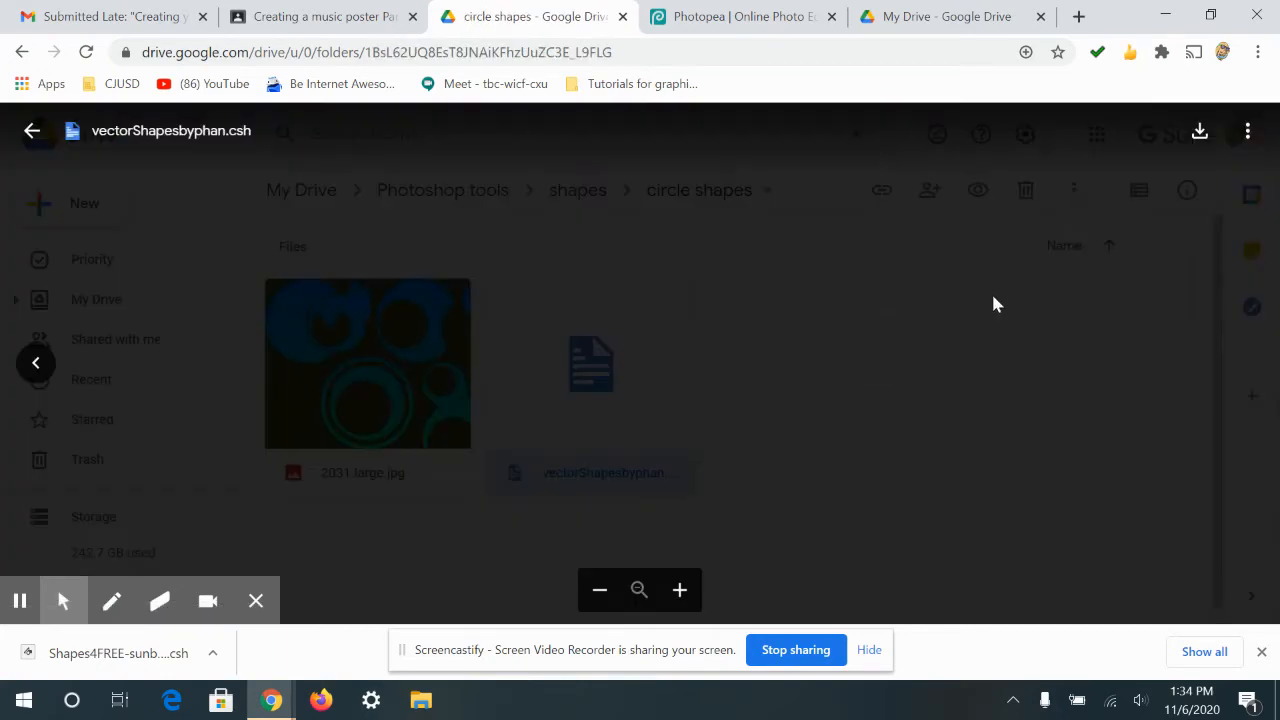
left_click(1205, 141)
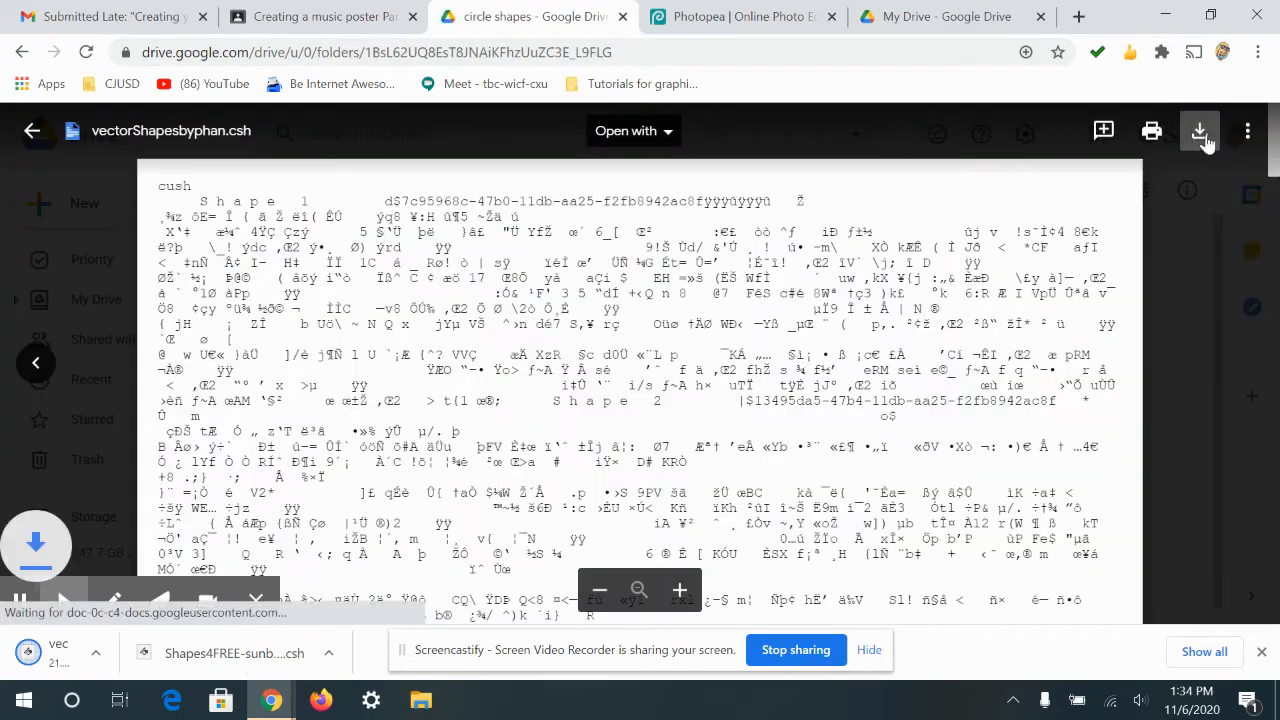
Switch to Photopea and activate the Custom Shape tool for the blank New Project.psd document.
left_click(940, 16)
left_click(763, 12)
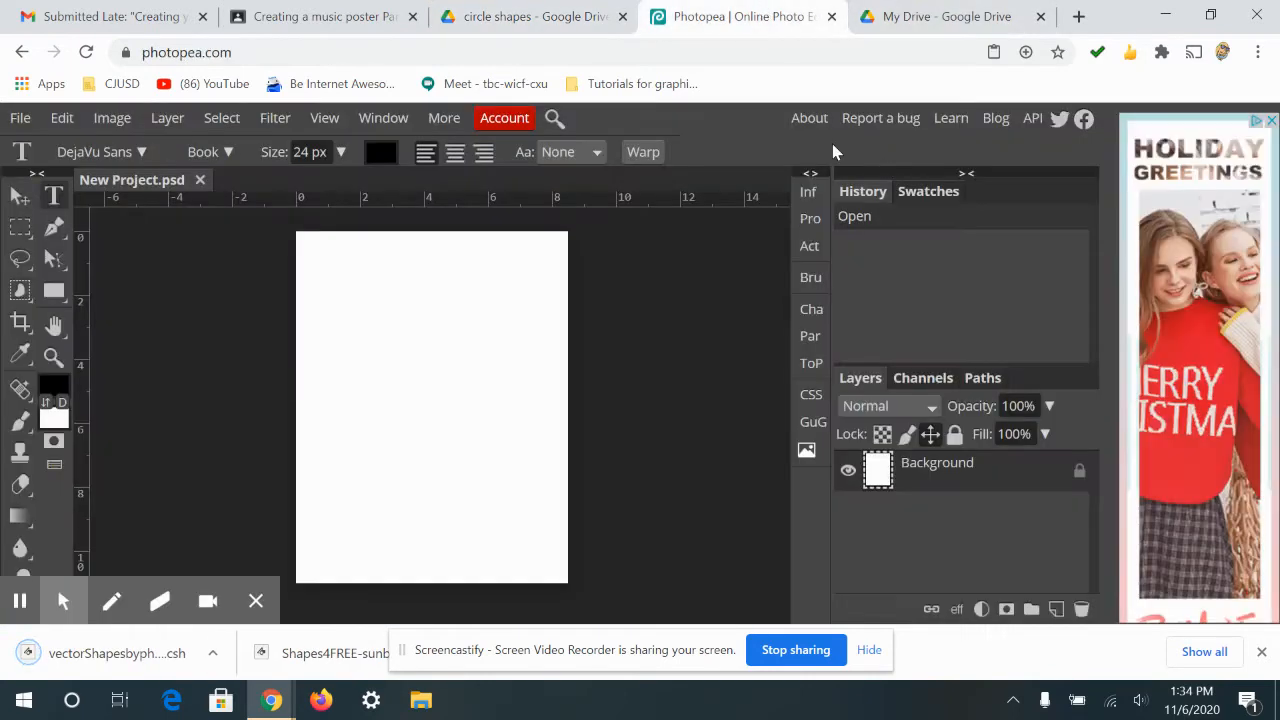
right_click(55, 293)
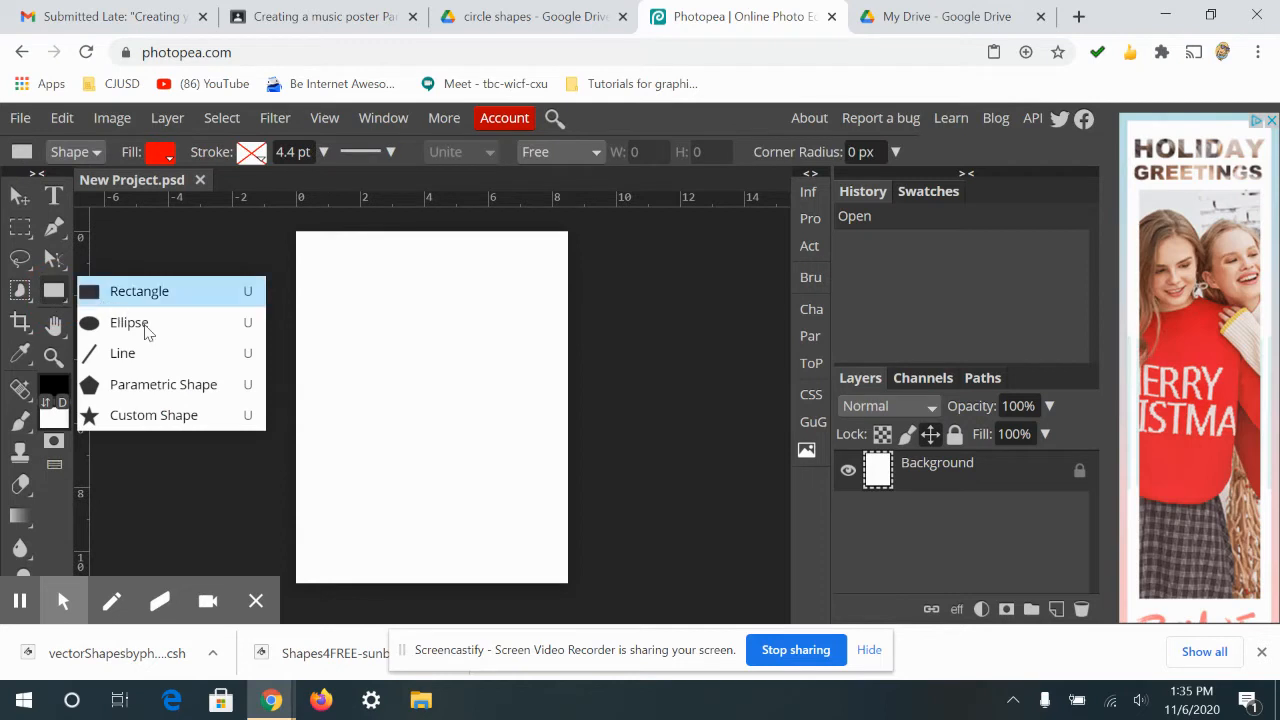
left_click(157, 418)
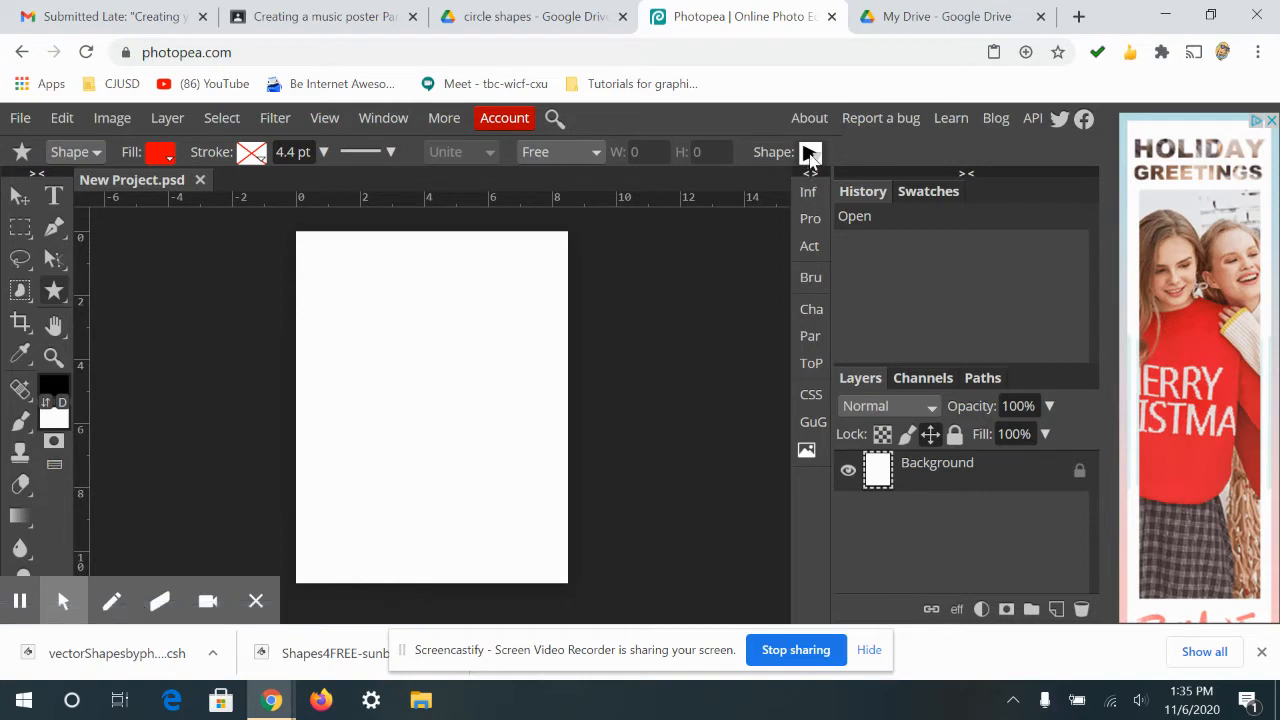
Load the downloaded vectorShapesbyphan.csh file into the custom shape library.
left_click(810, 153)
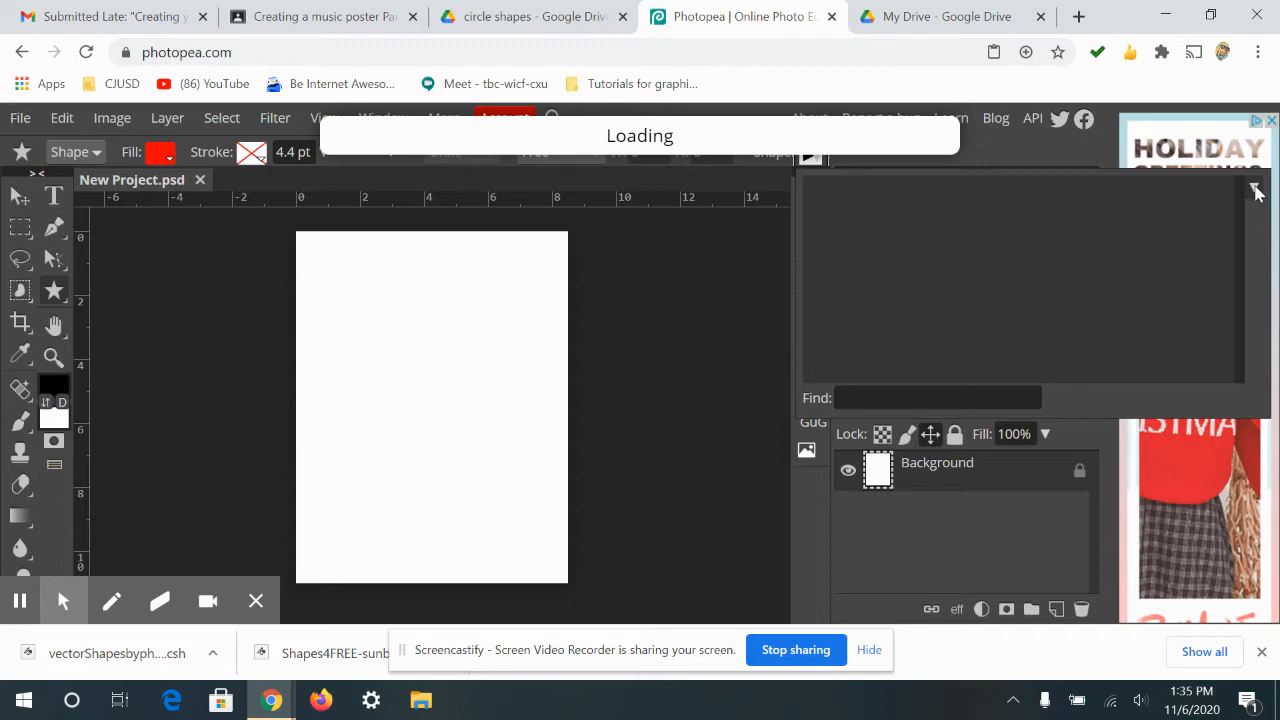
left_click(19, 601)
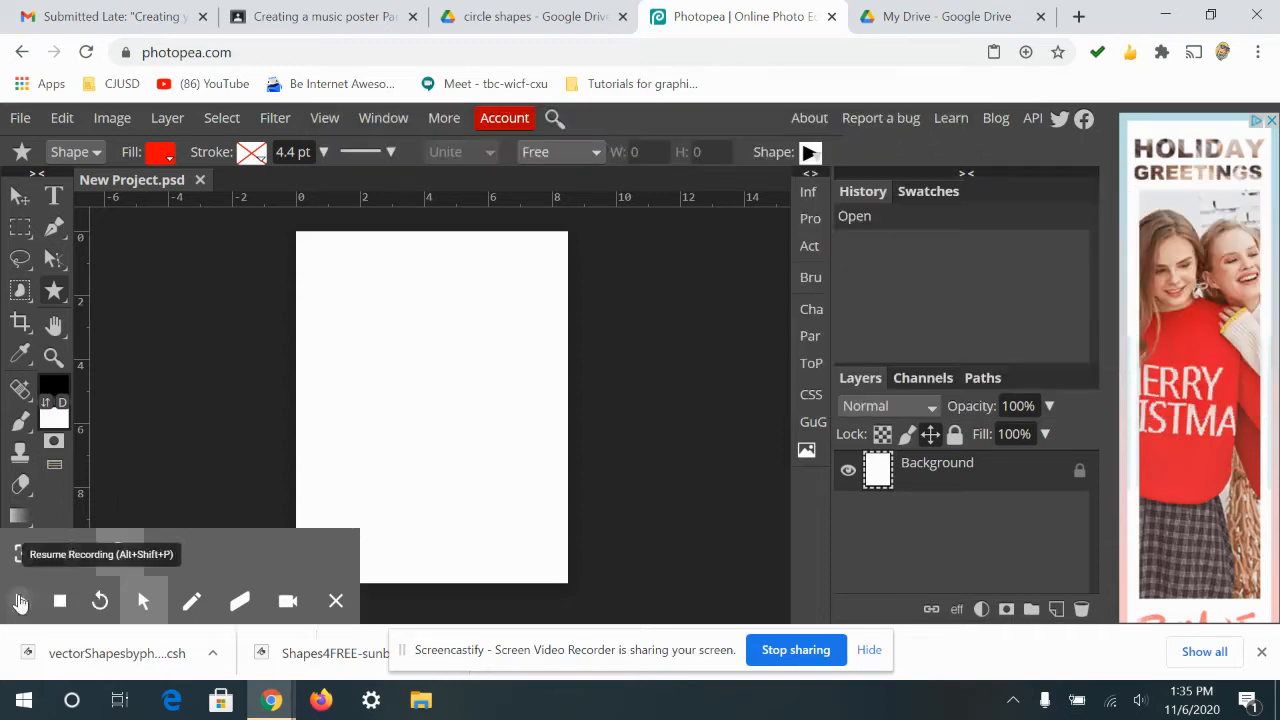
left_click(810, 152)
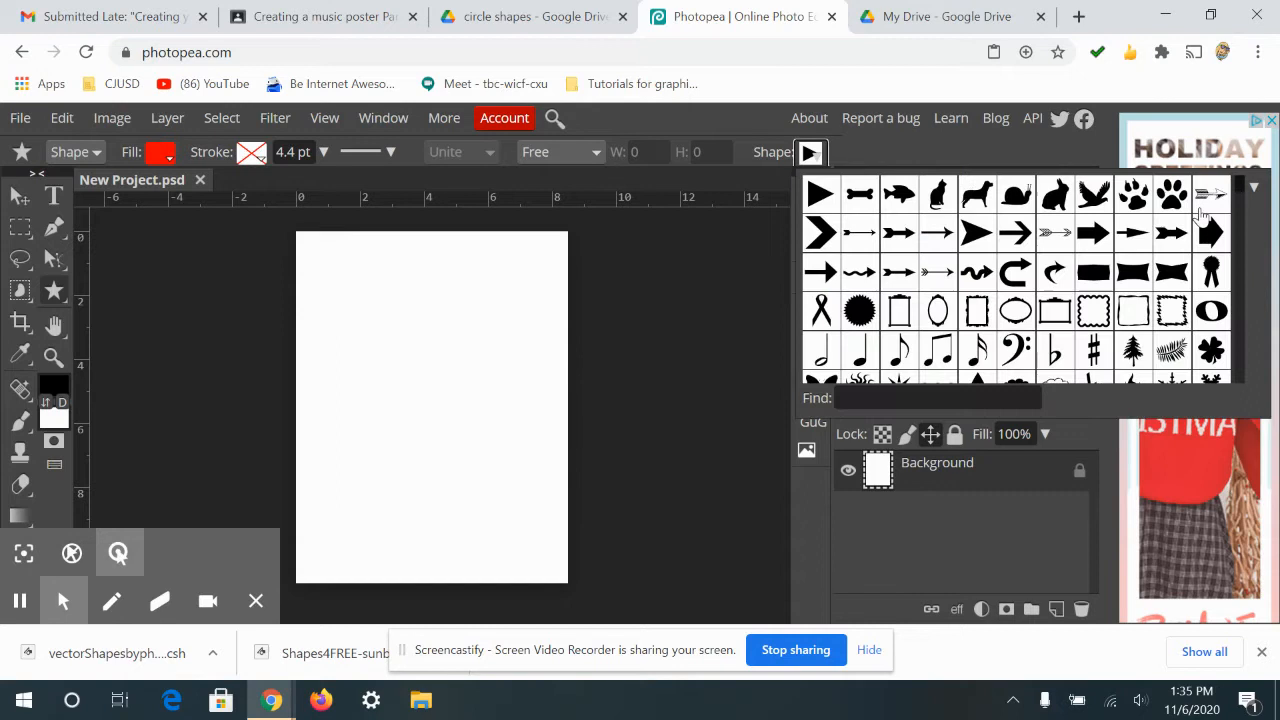
left_click(1255, 189)
left_click(1253, 187)
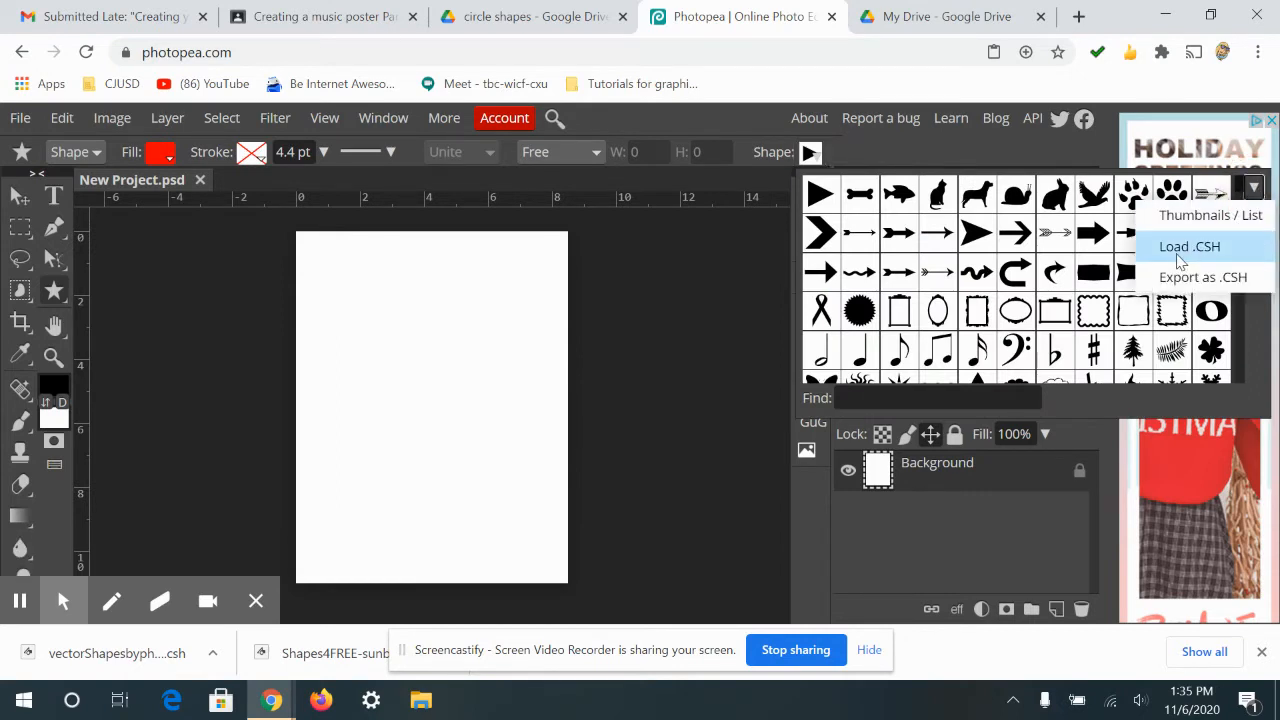
left_click(1182, 258)
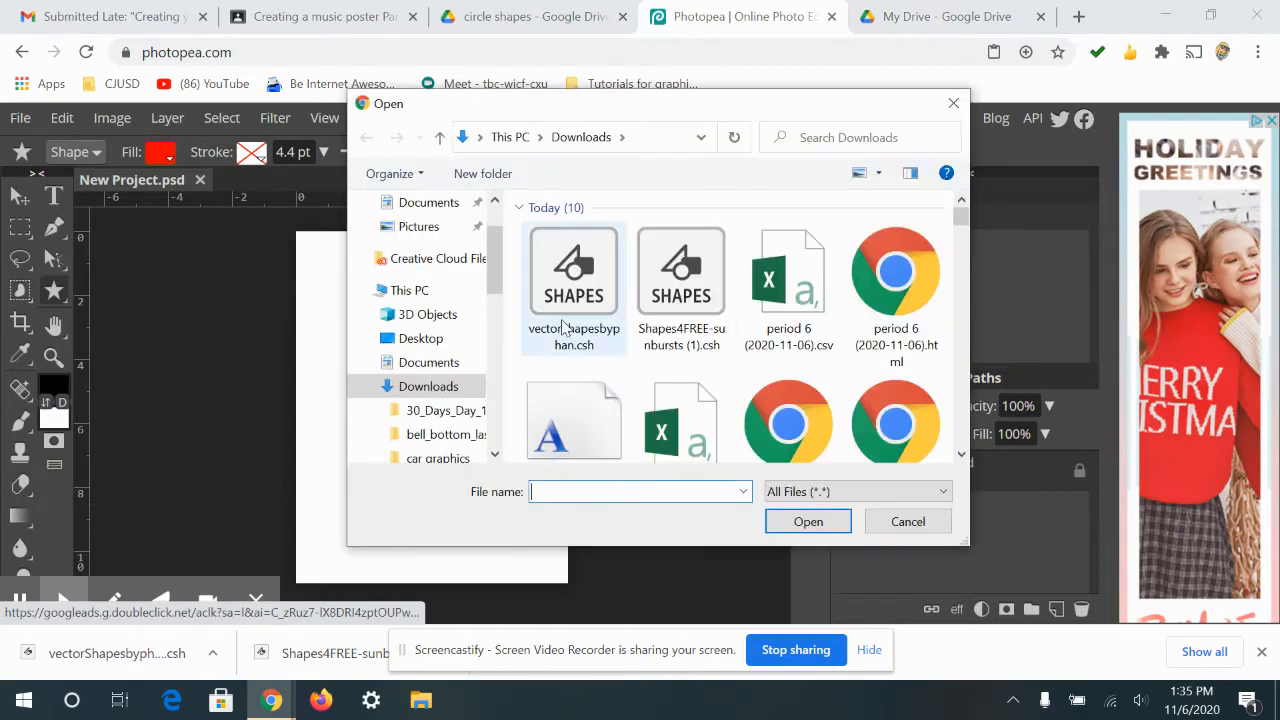
scroll(563, 330, "down", 1)
left_click(557, 248)
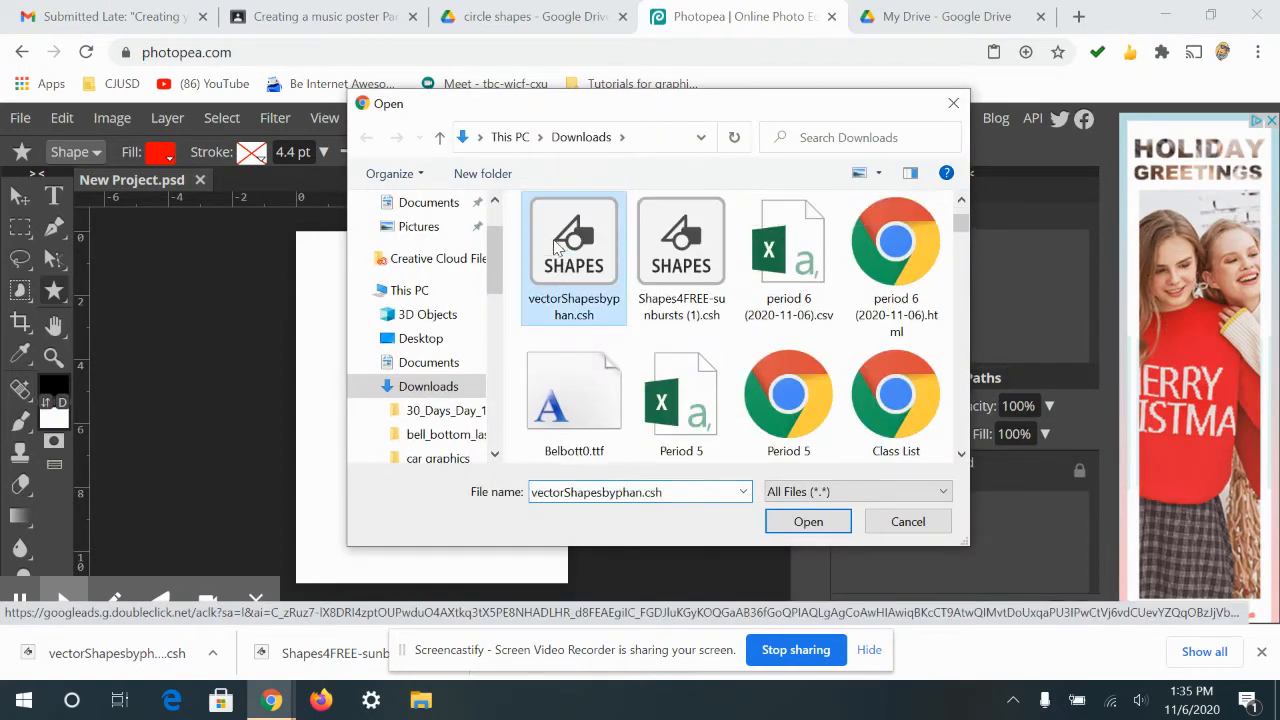
double_click(557, 248)
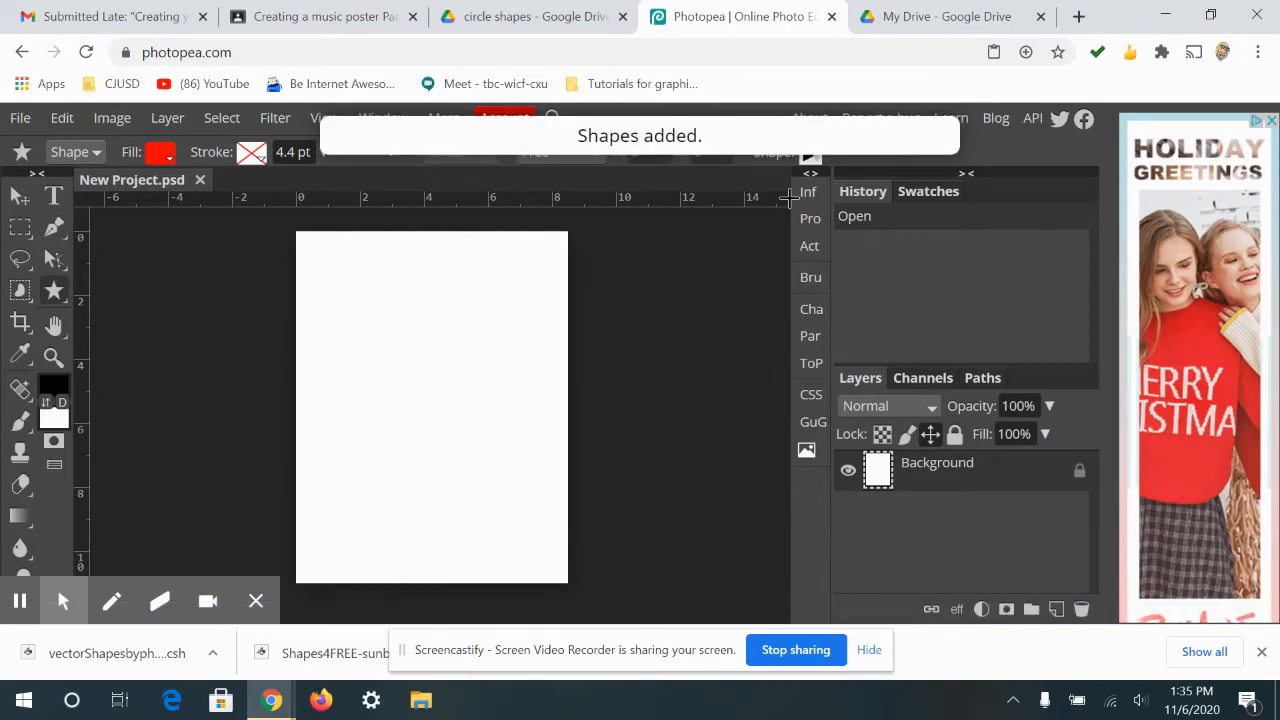
Check the circle shapes at the end of the custom shape library and load Shapes4FREE-sunbursts (1).csh as well.
left_click(812, 153)
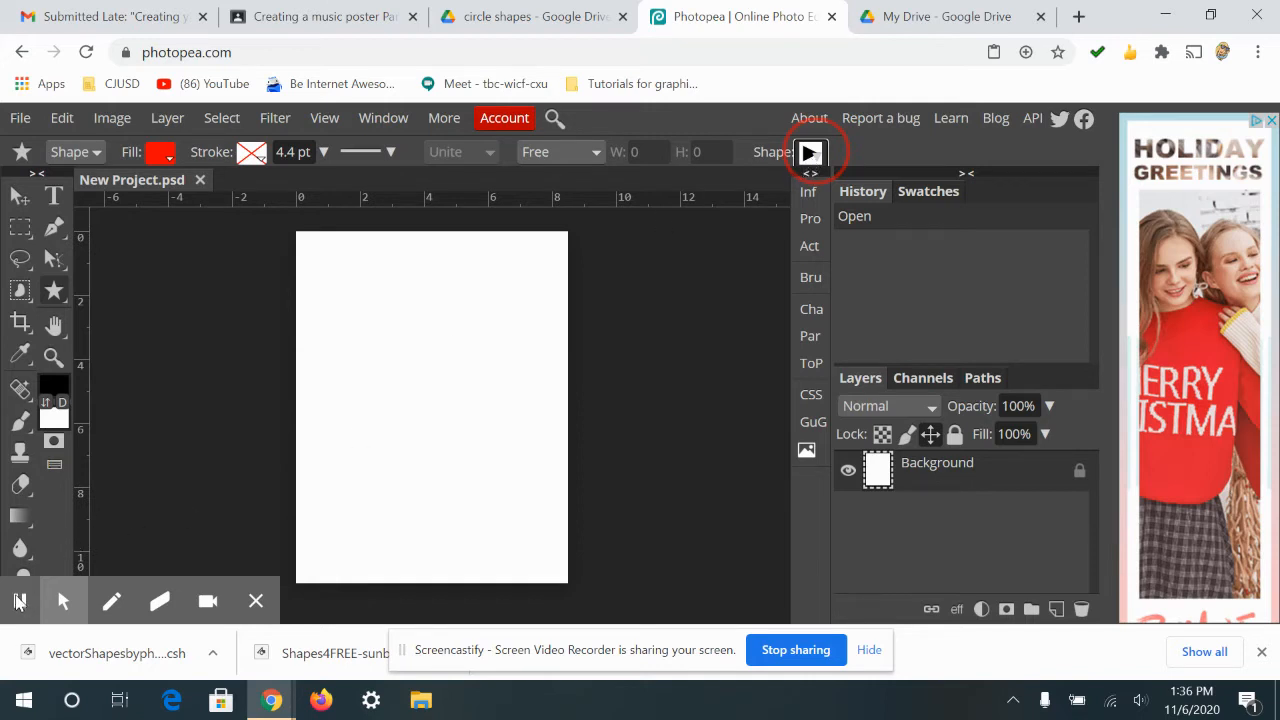
left_click(810, 152)
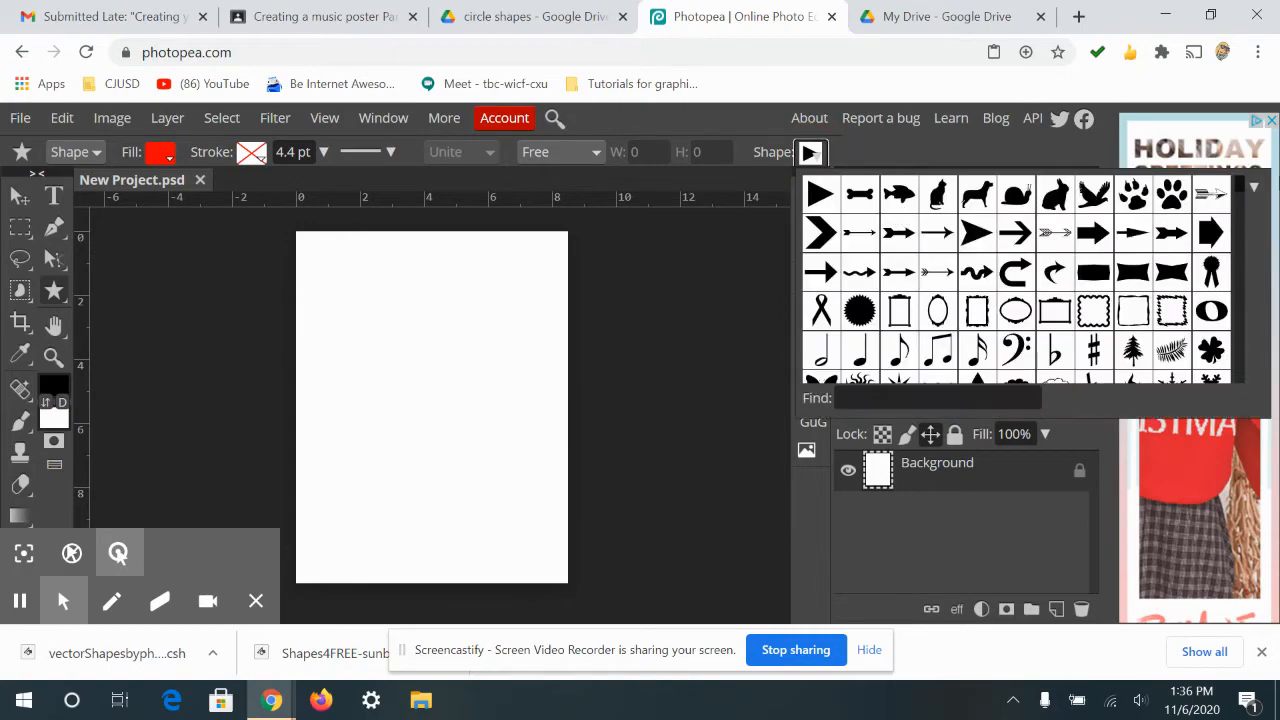
left_click_drag(1240, 184, 1251, 400)
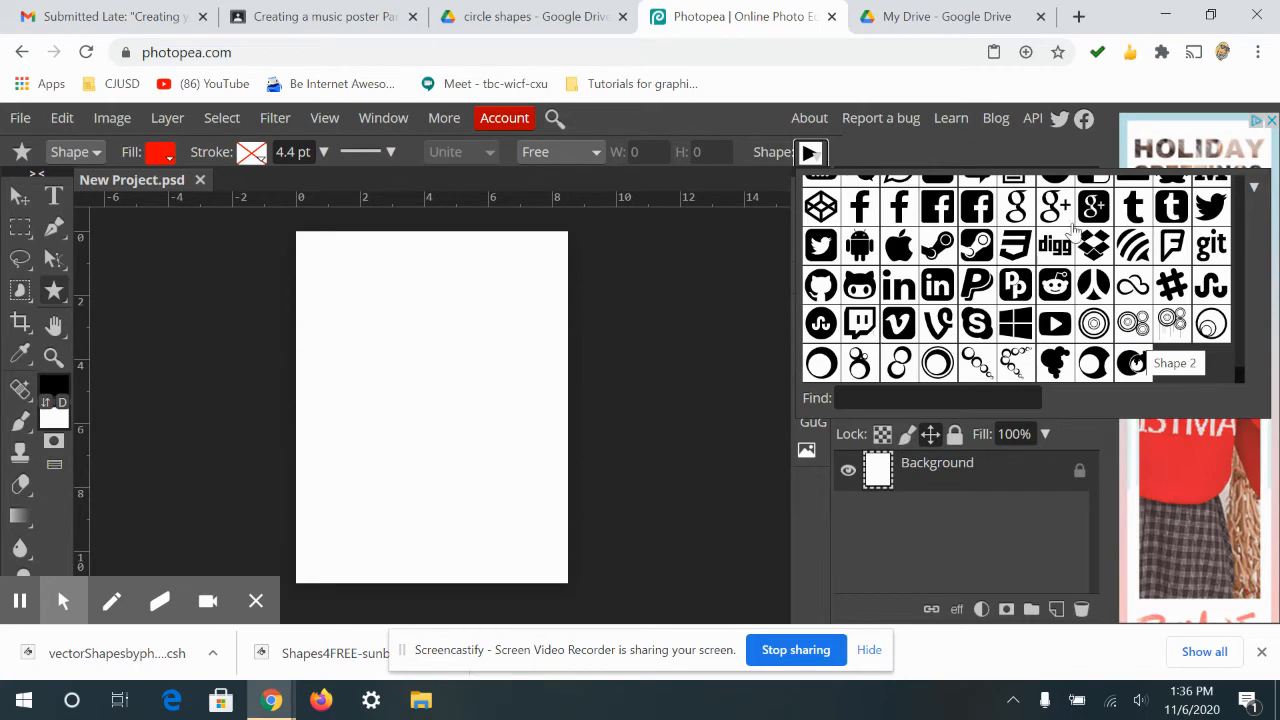
left_click(1253, 189)
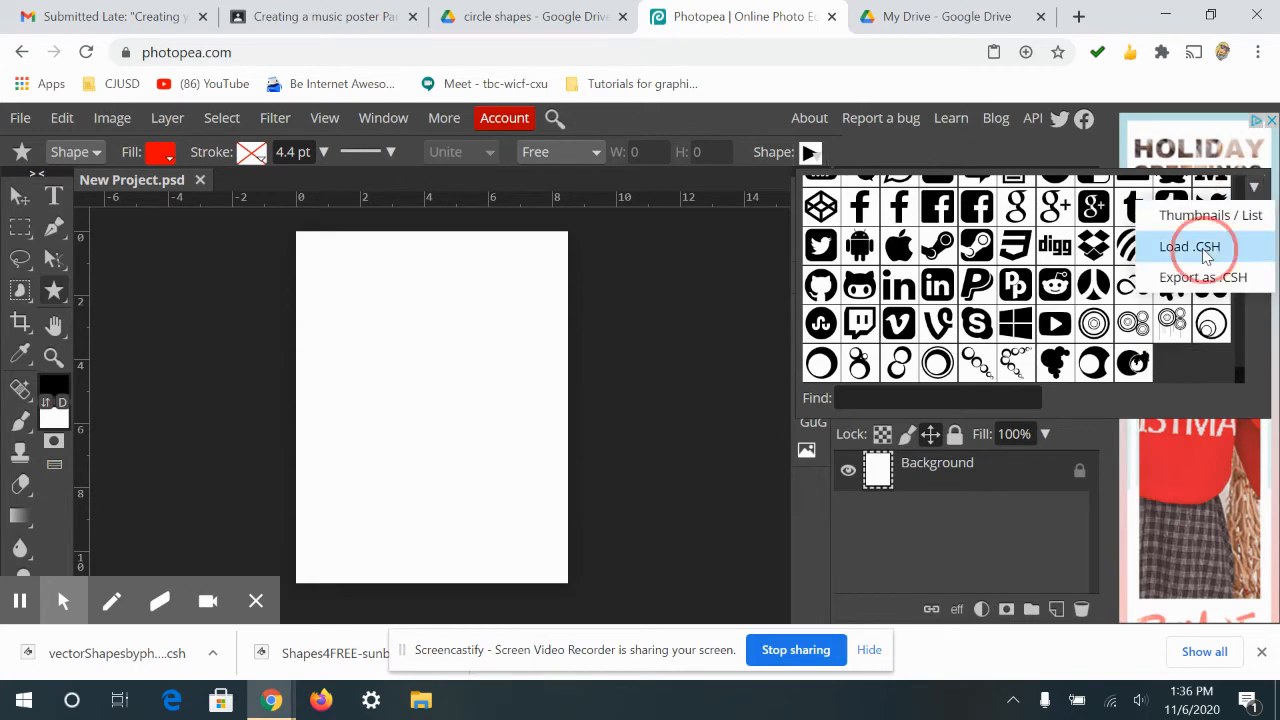
left_click(1180, 246)
double_click(680, 290)
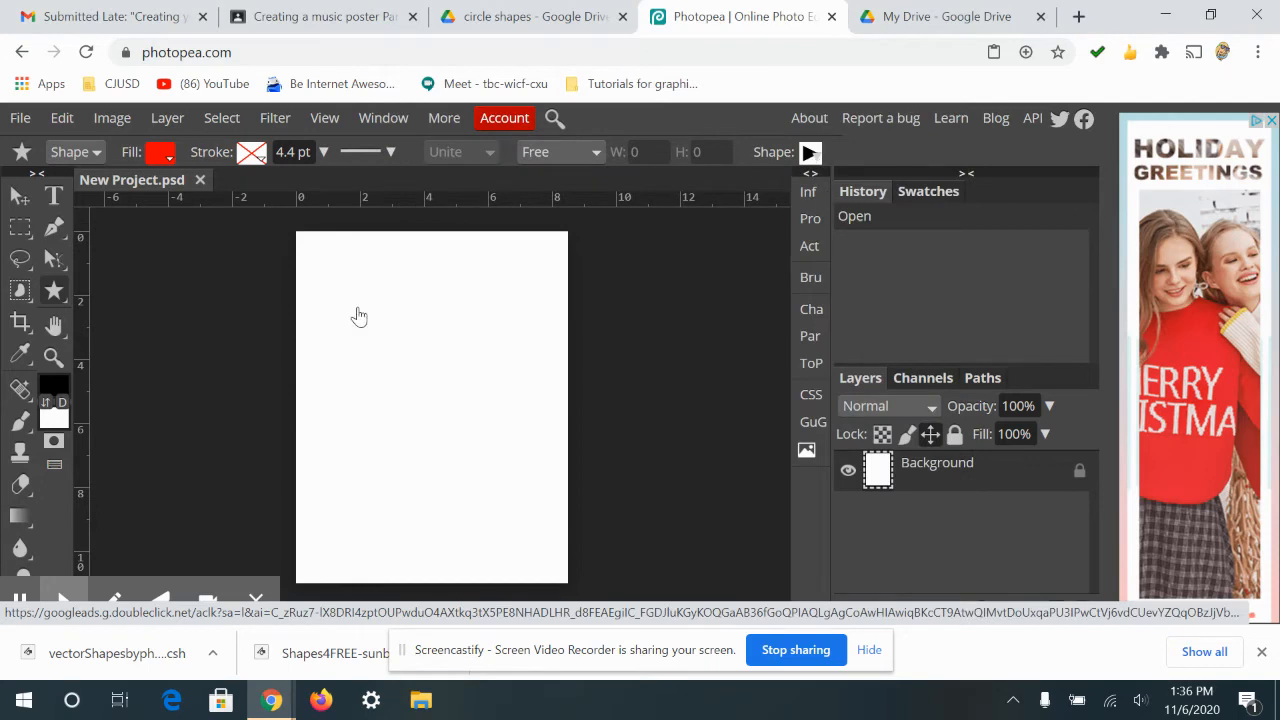
Wait for the page to respond and choose a round sunburst from the newly added custom shapes.
left_click(812, 166)
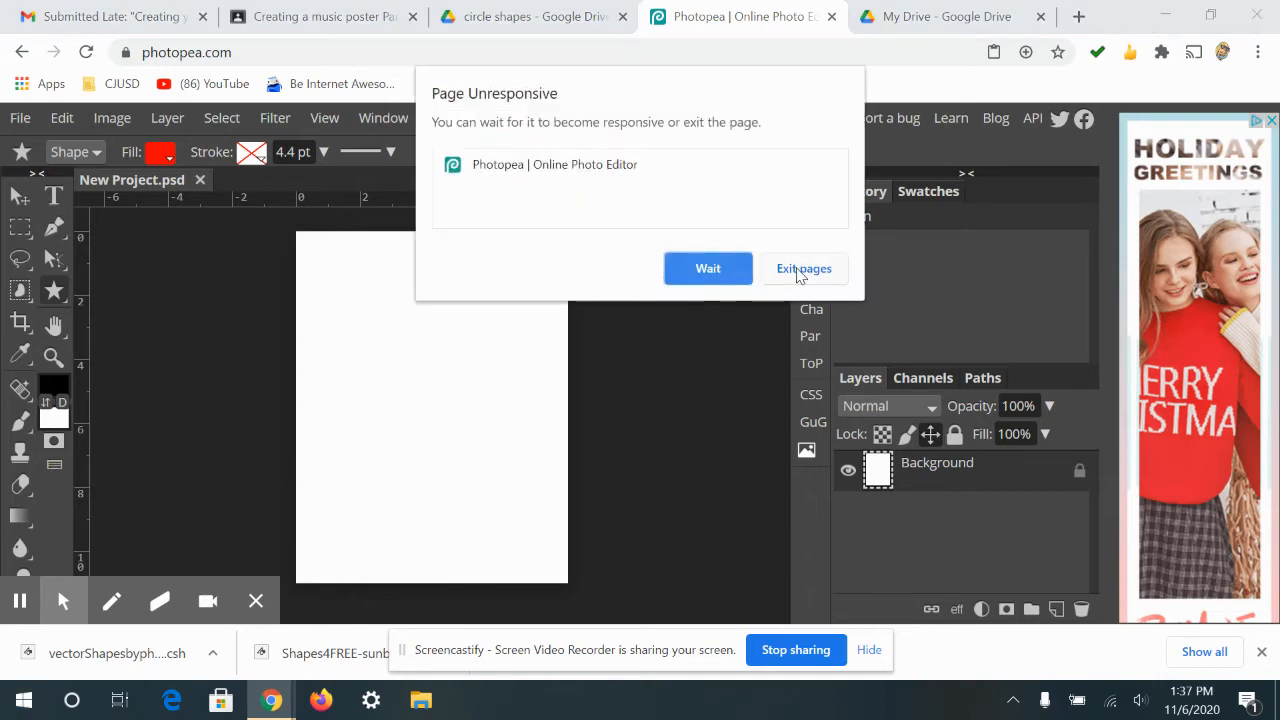
left_click(727, 270)
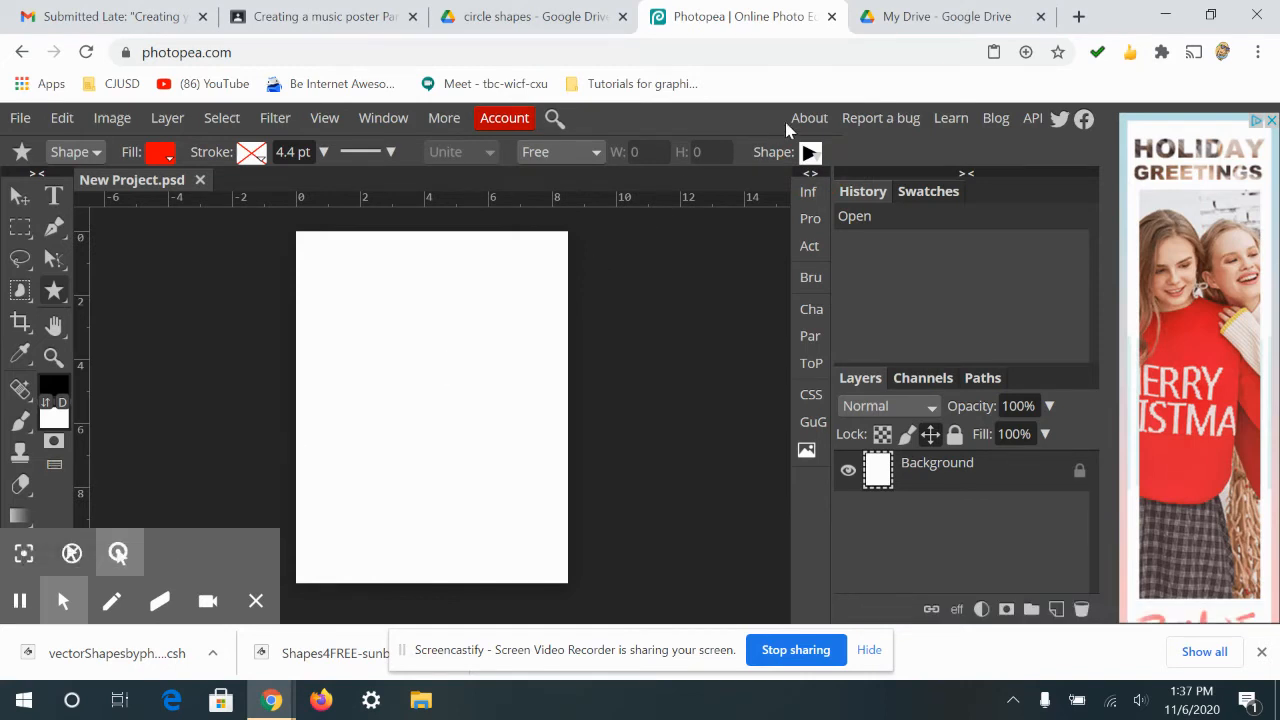
left_click(812, 152)
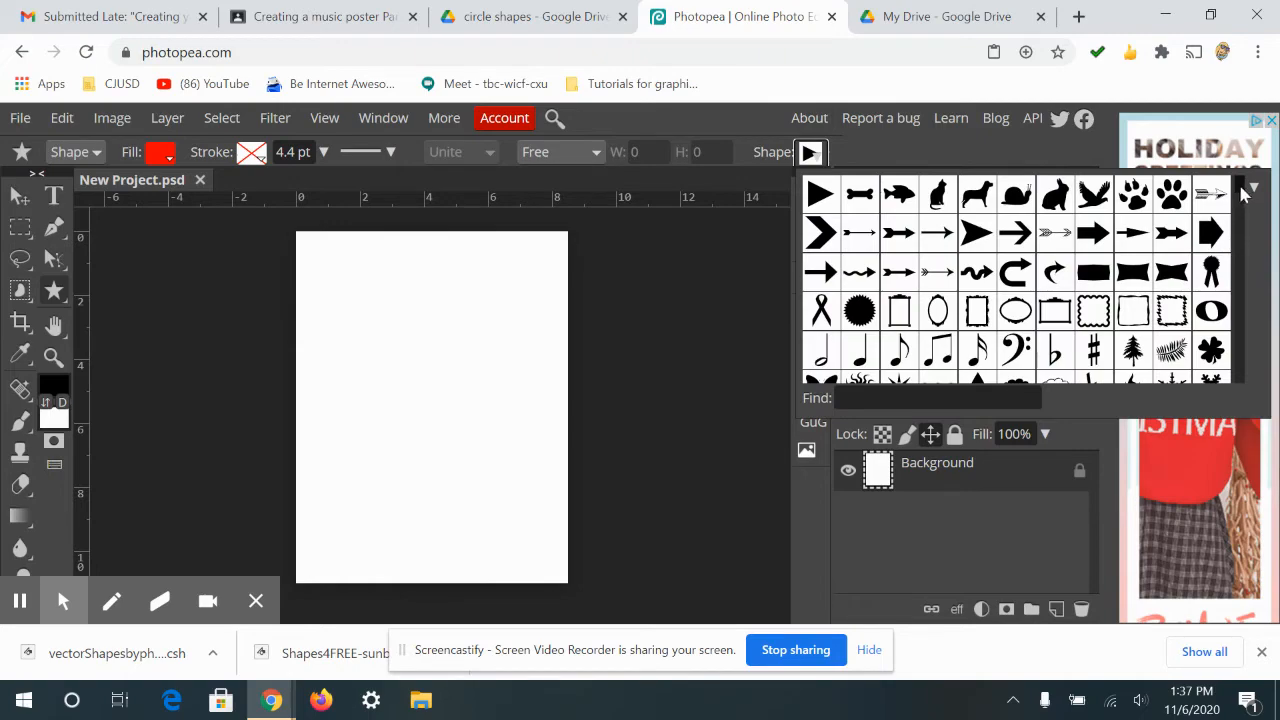
left_click_drag(1244, 188, 1243, 377)
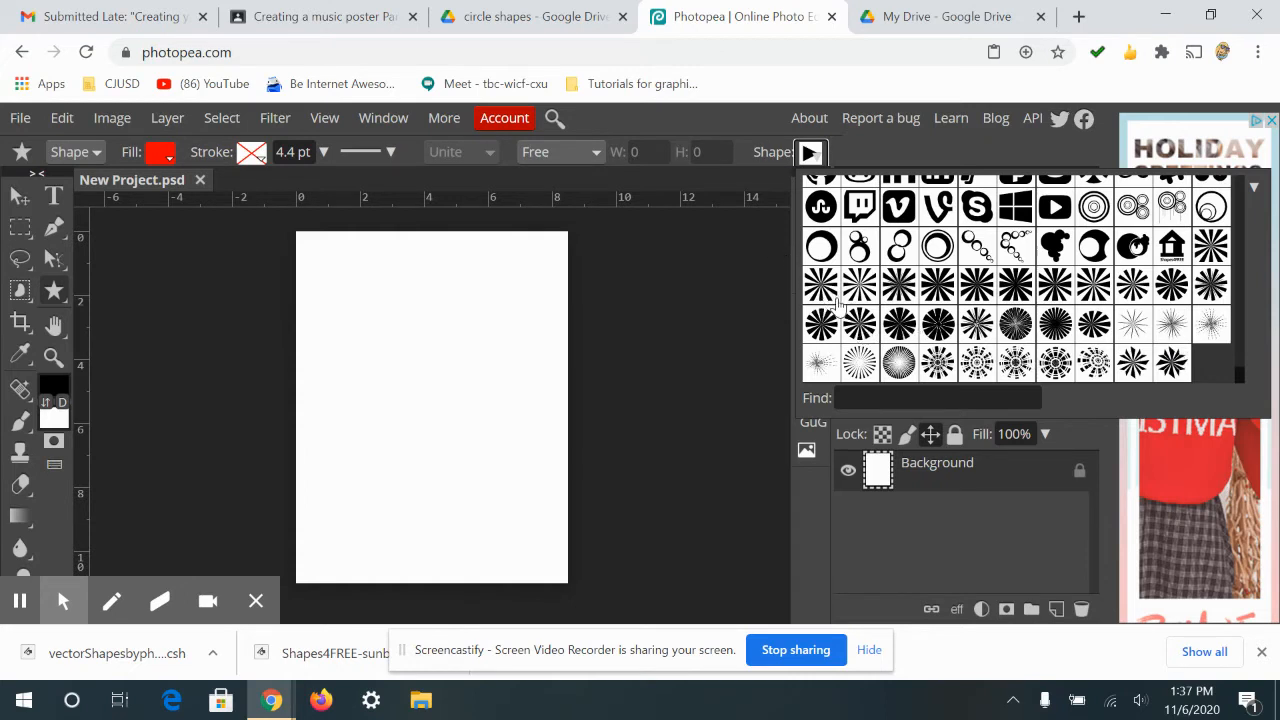
left_click(860, 325)
Set the custom shape's fill to solid blue and return to the Custom Shape tool.
left_click(160, 163)
left_click(158, 165)
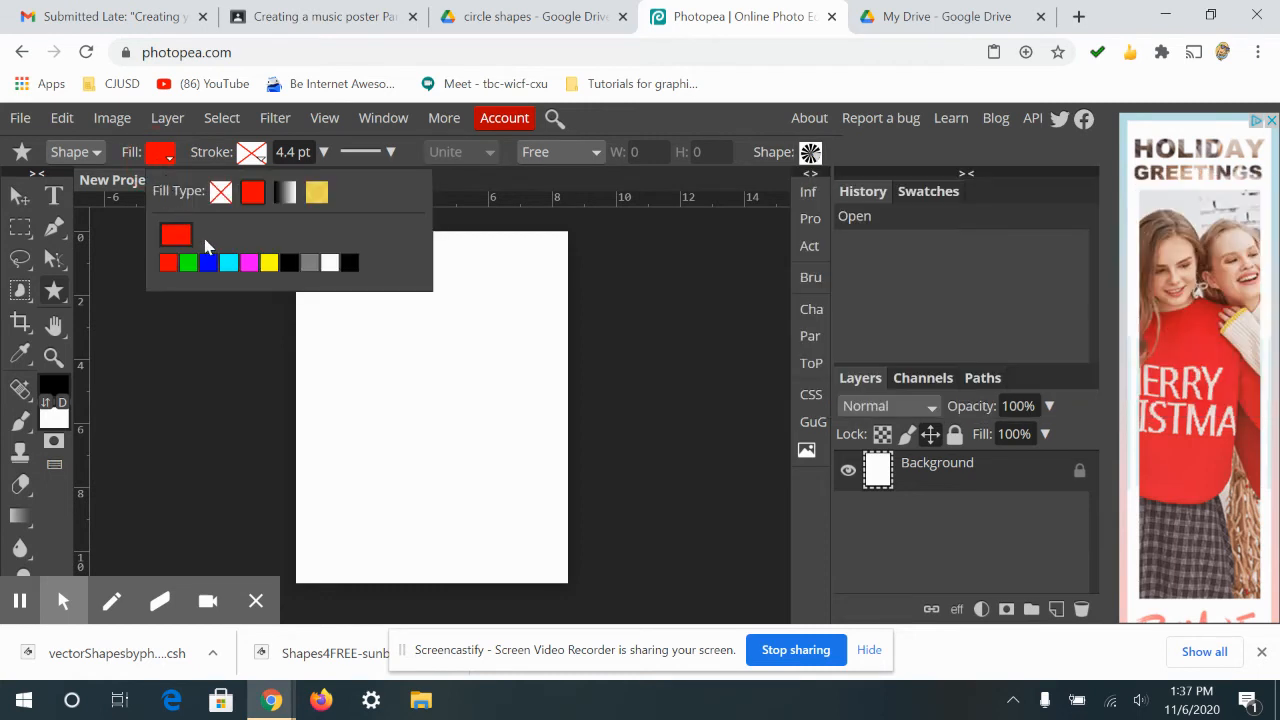
left_click(209, 264)
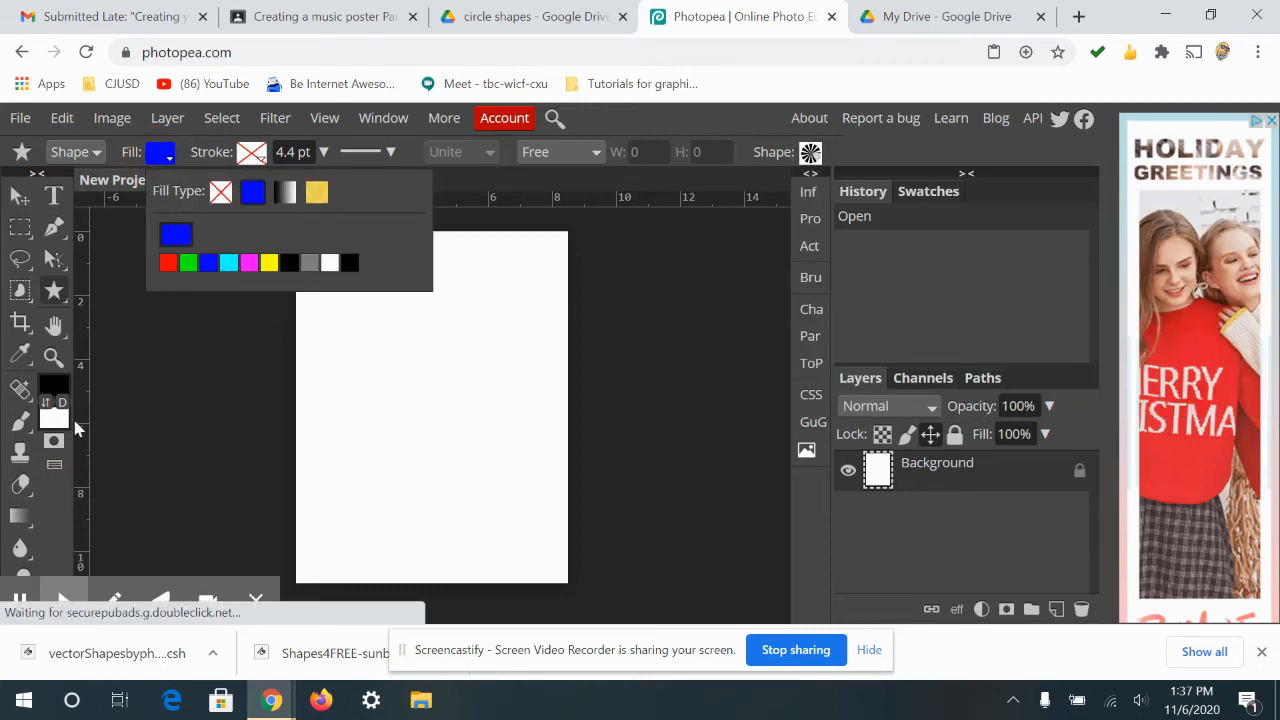
left_click(52, 295)
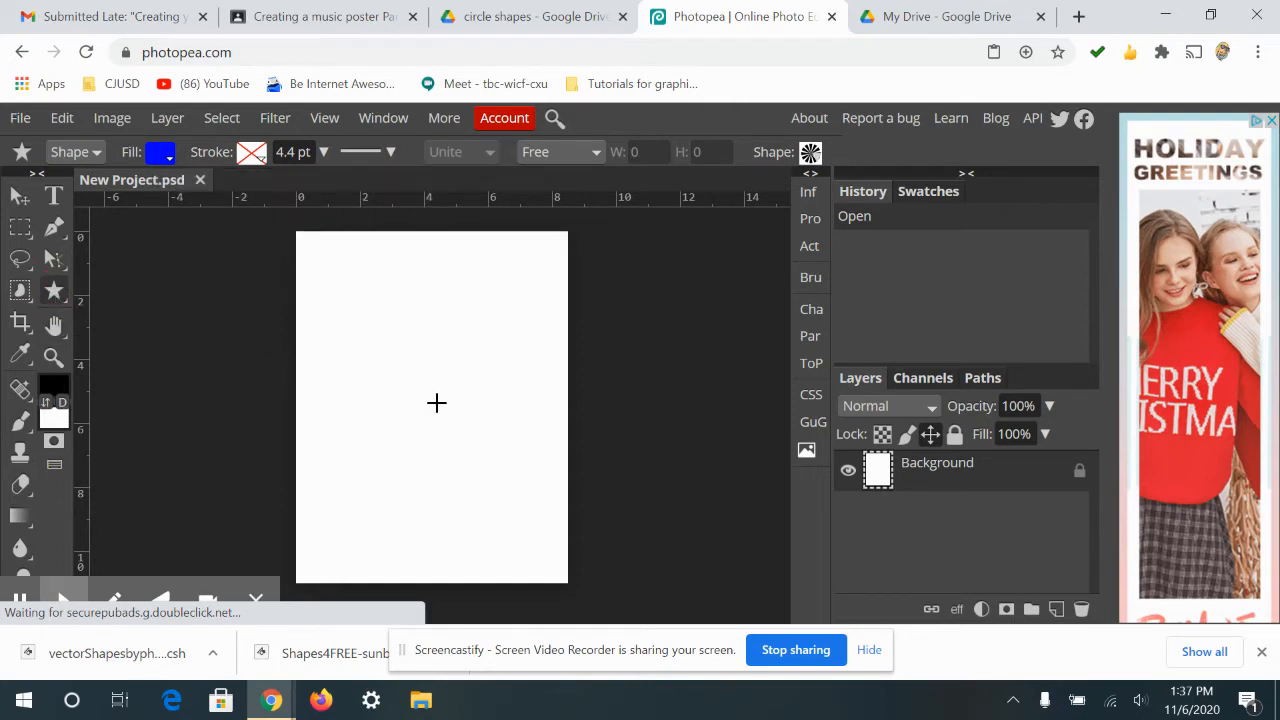
Draw a large blue sunburst custom shape and move it over the page so its lower edge meets the page's bottom edge.
left_click_drag(395, 371, 722, 710)
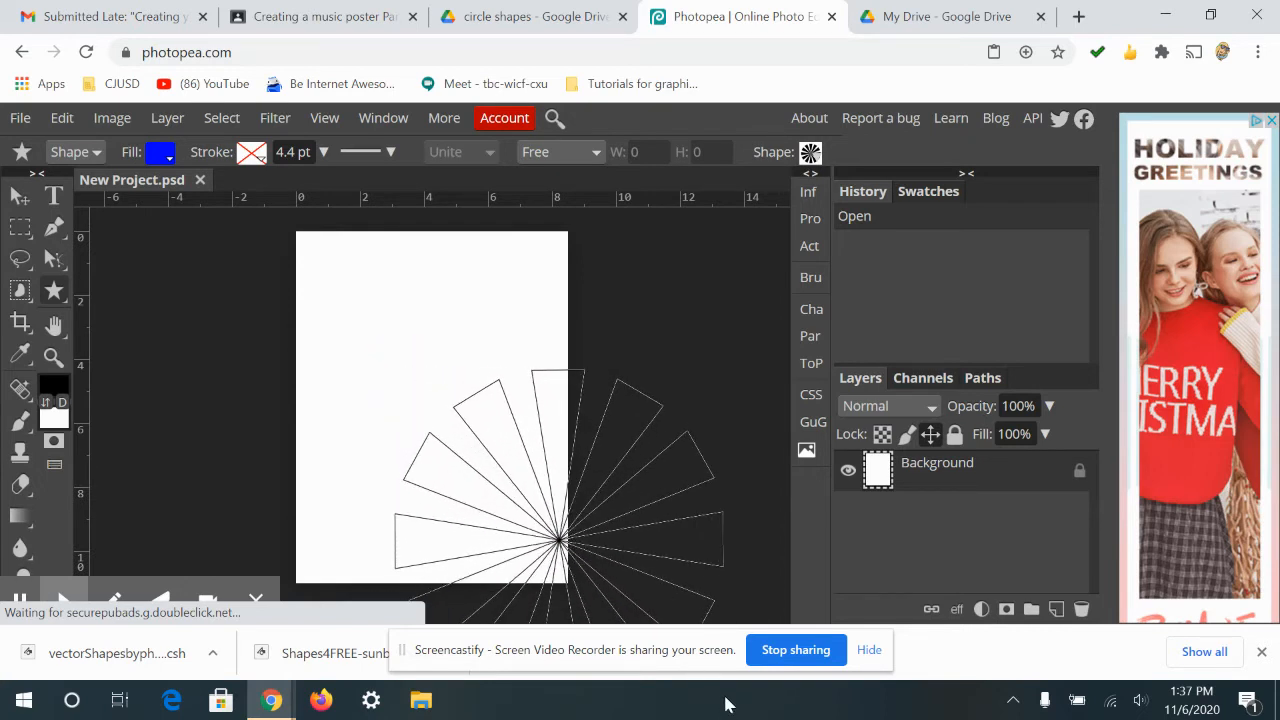
left_click(17, 200)
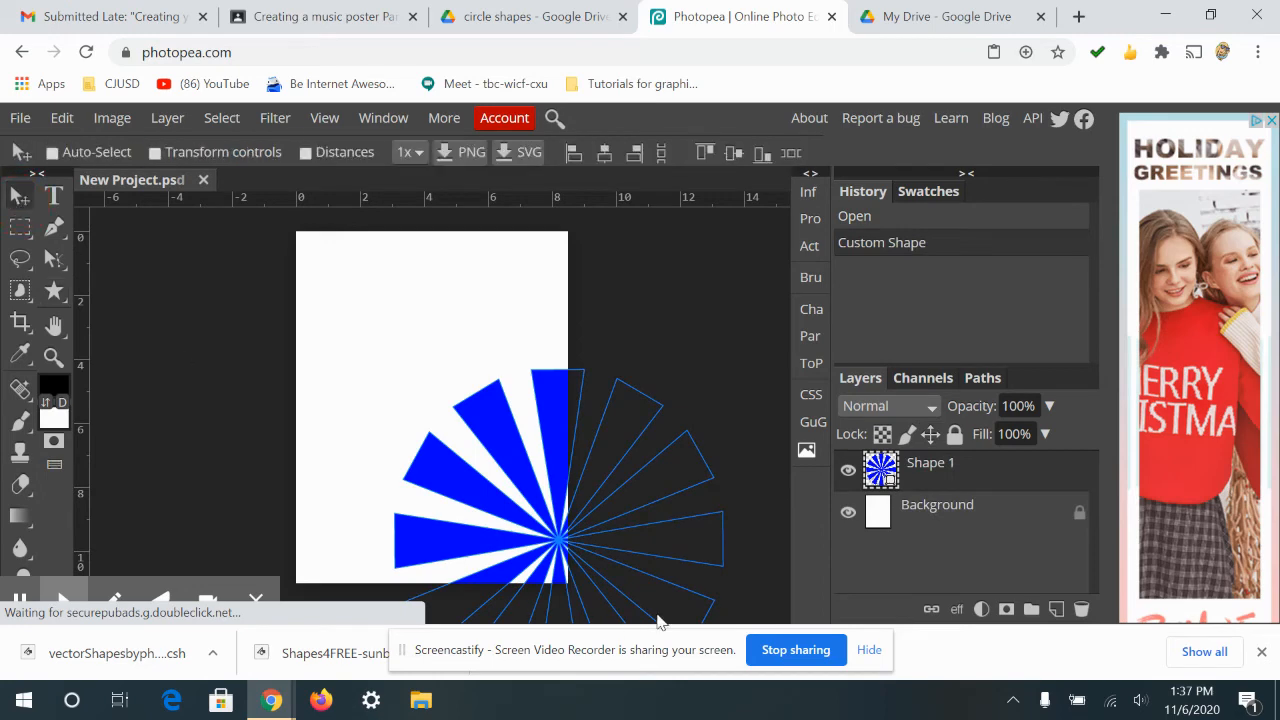
left_click_drag(615, 535, 497, 408)
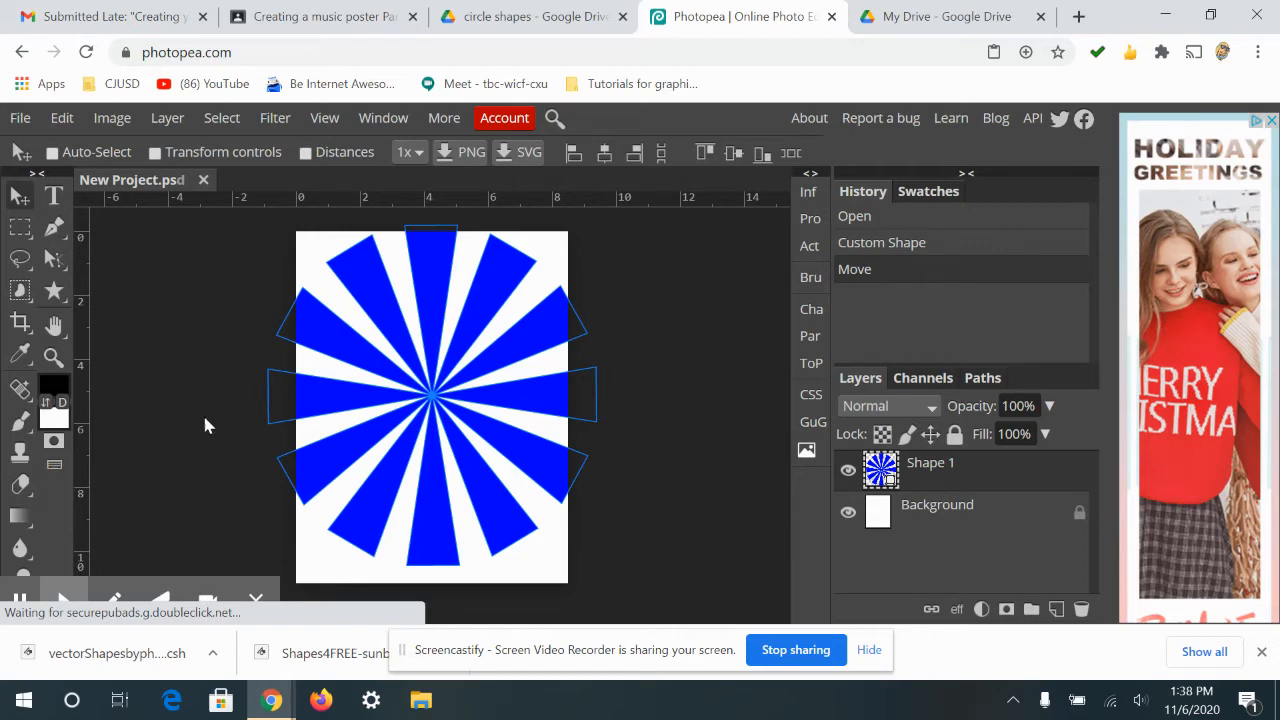
left_click_drag(449, 563, 461, 581)
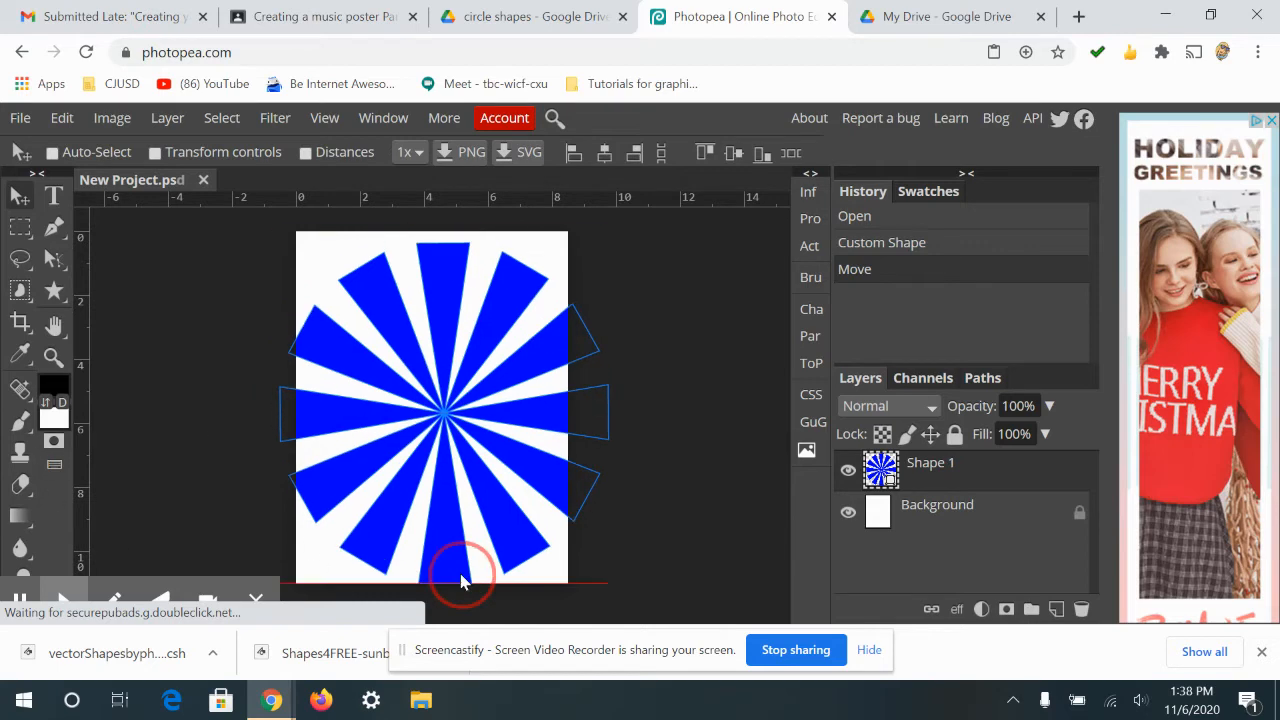
Turn on transform controls and stretch the sunburst to 127.47% width and 158.22% height so it covers the whole page.
left_click(154, 154)
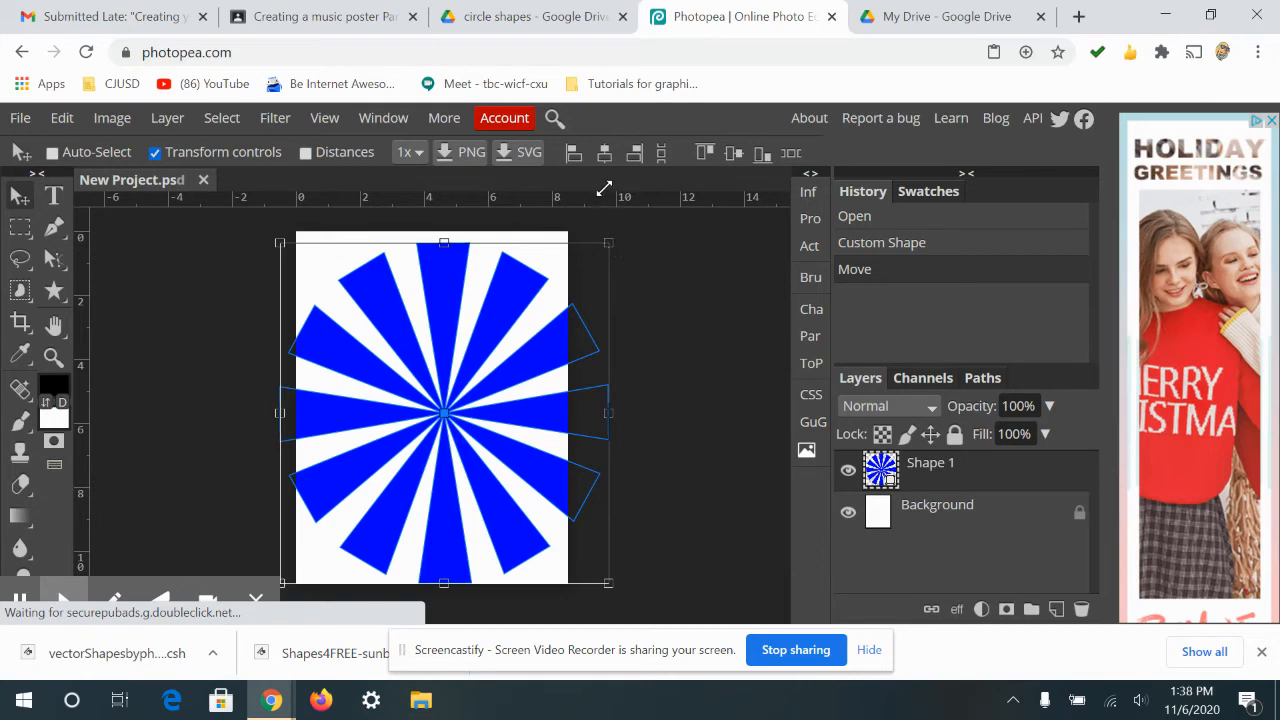
left_click_drag(604, 189, 646, 150)
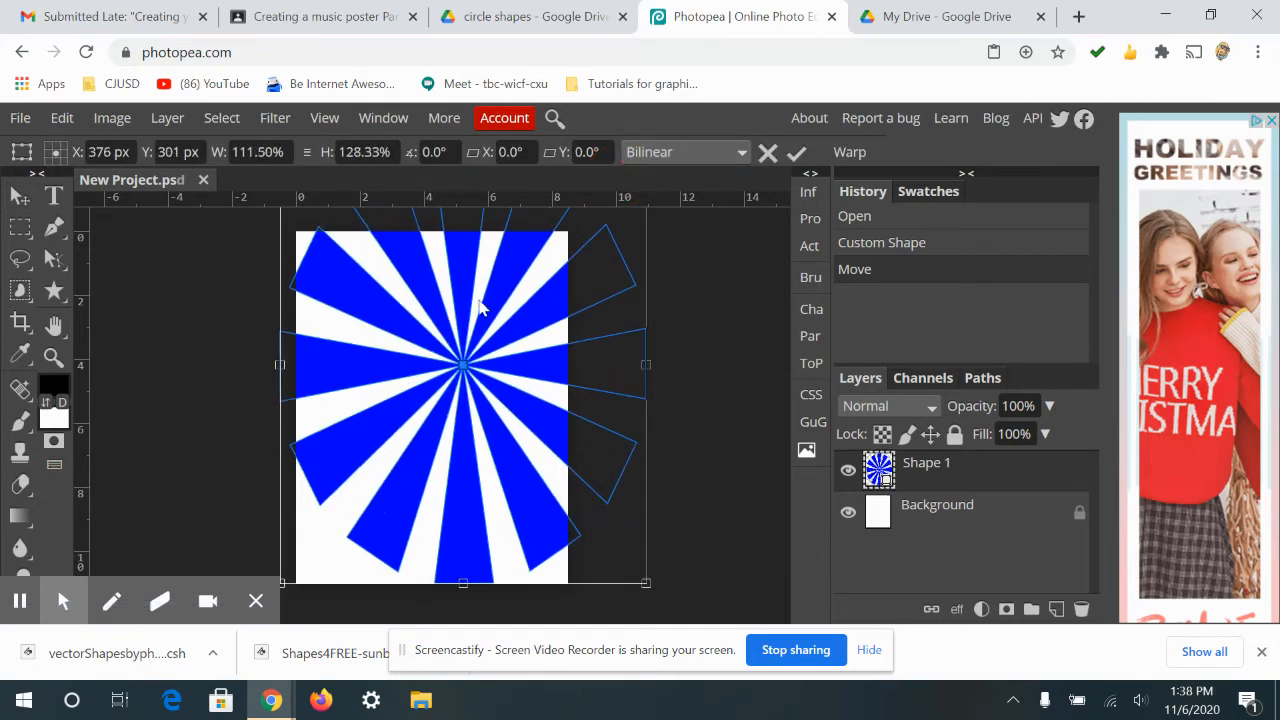
left_click_drag(288, 368, 228, 364)
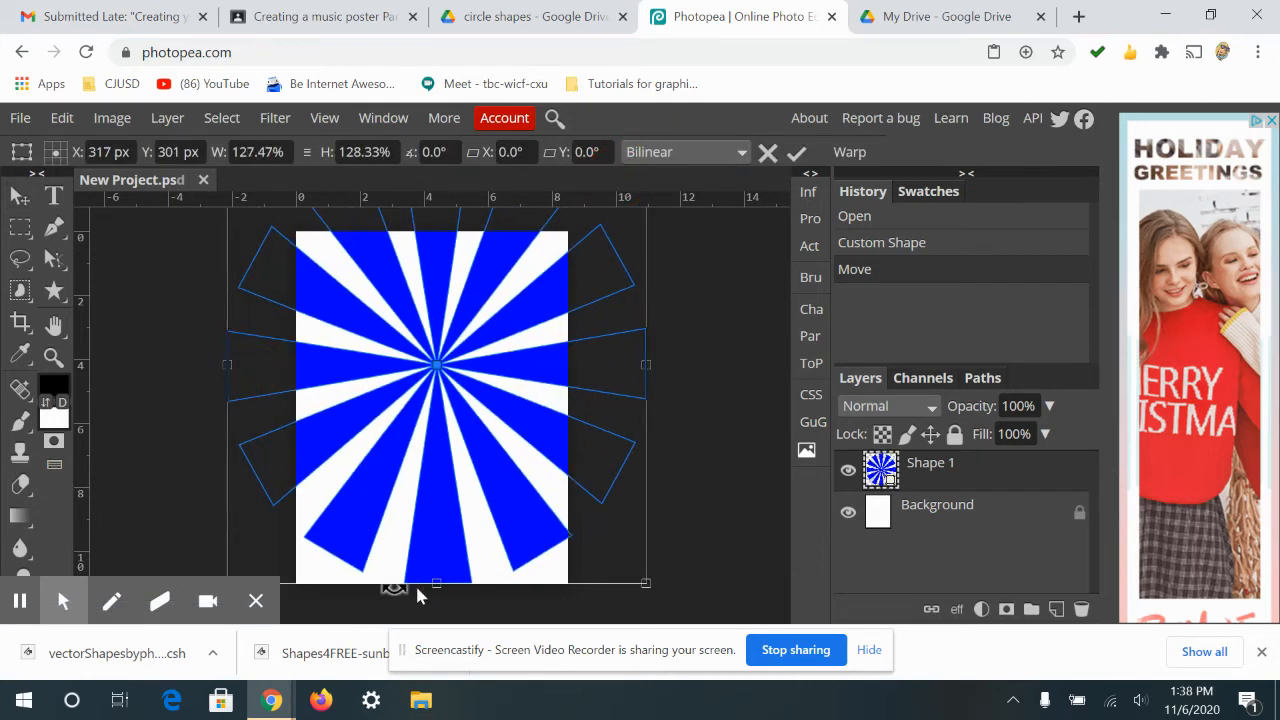
left_click_drag(436, 579, 446, 686)
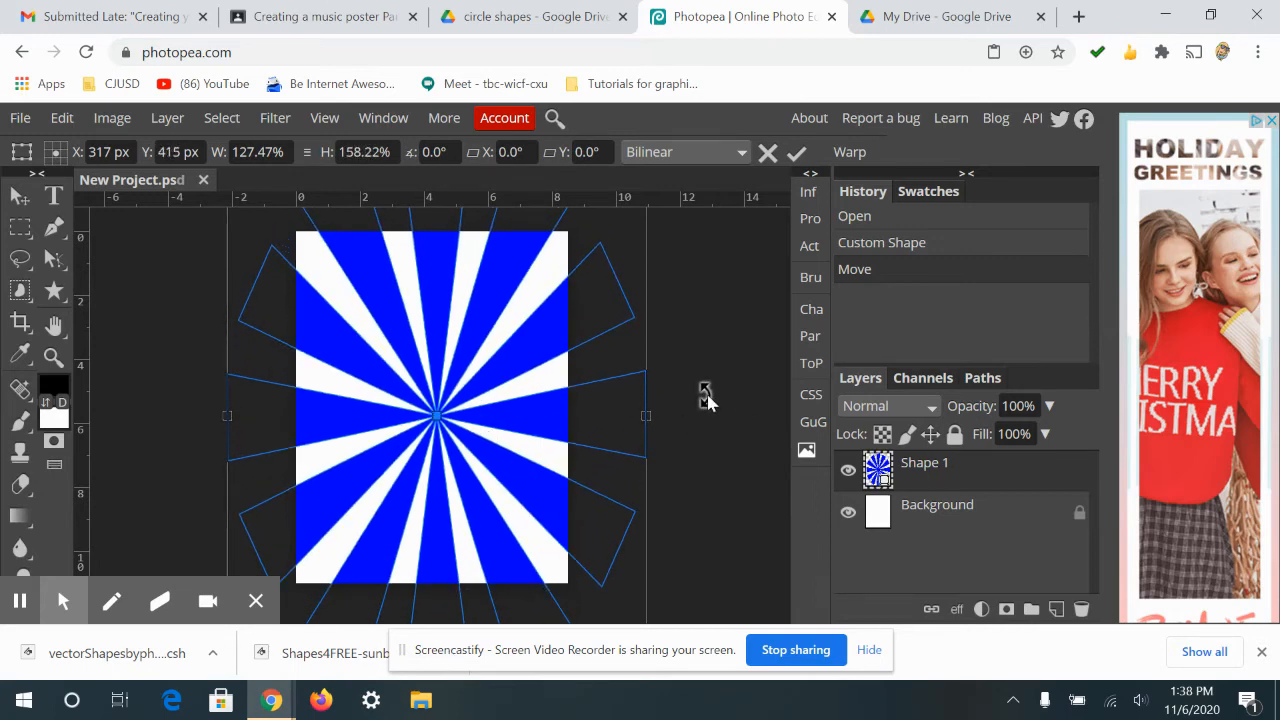
left_click(1006, 478)
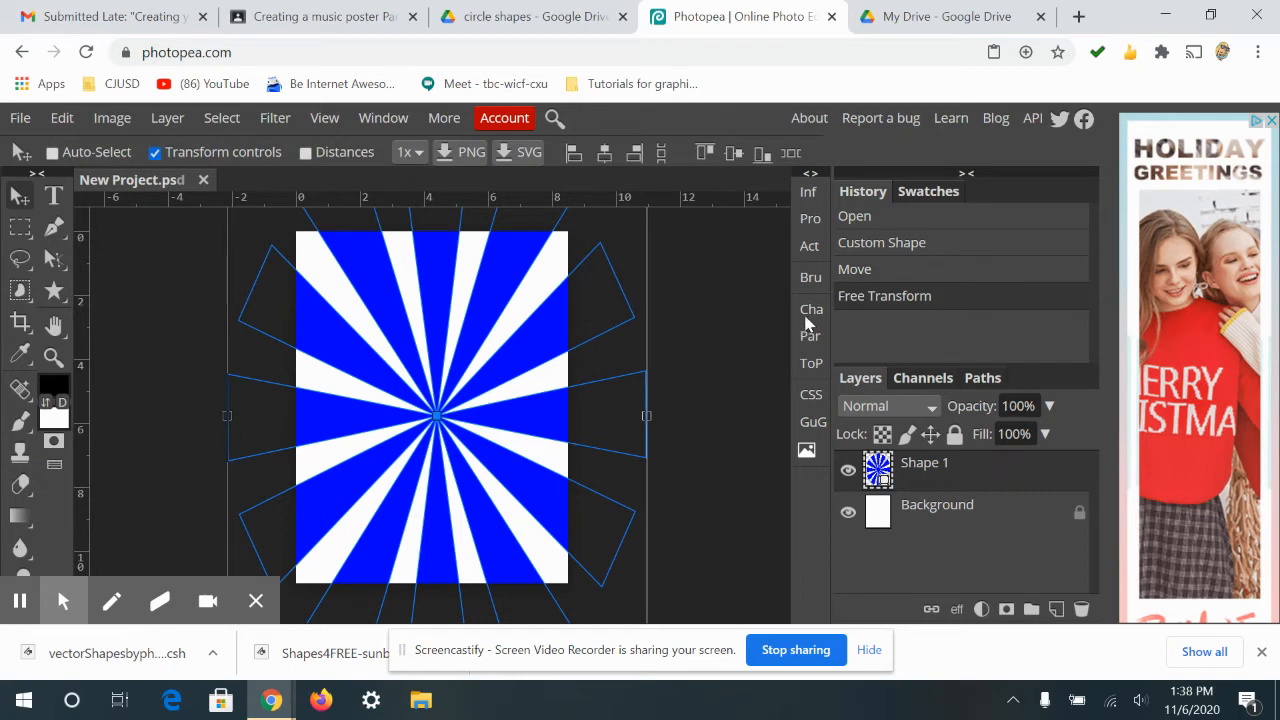
Try to apply the Twirl distortion filter to the sunburst shape layer.
left_click(273, 120)
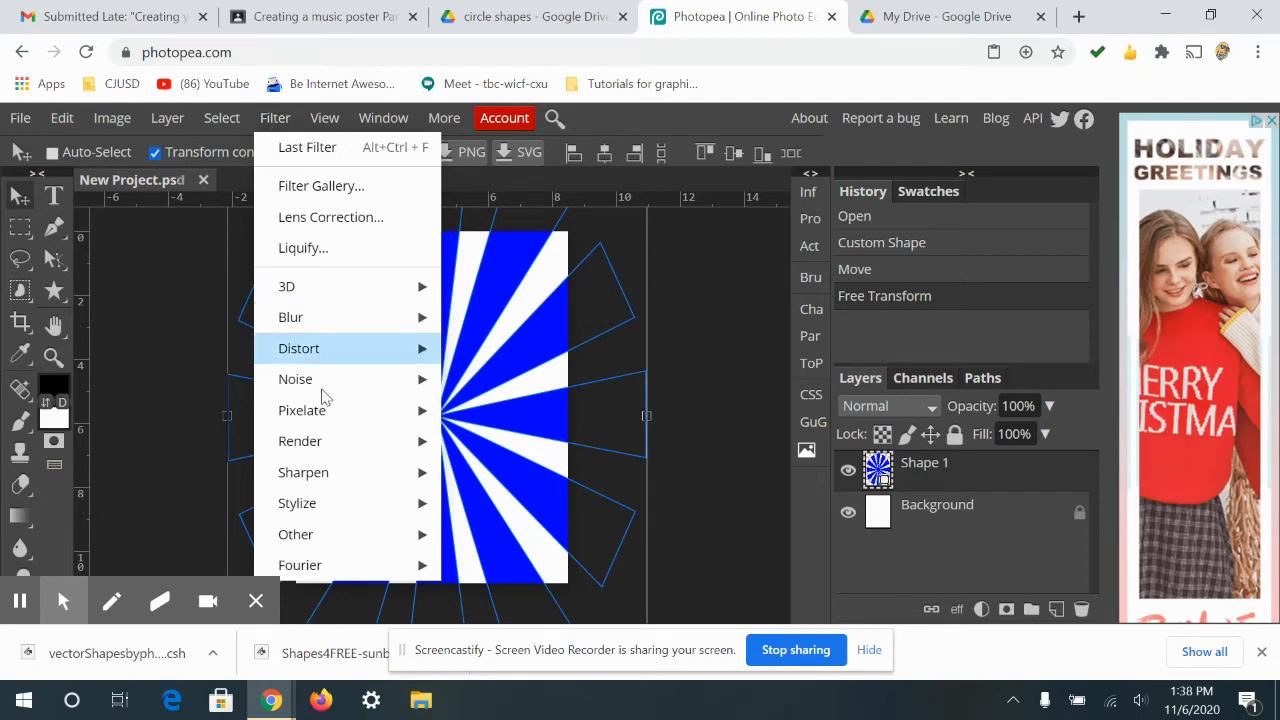
mouse_move(361, 570)
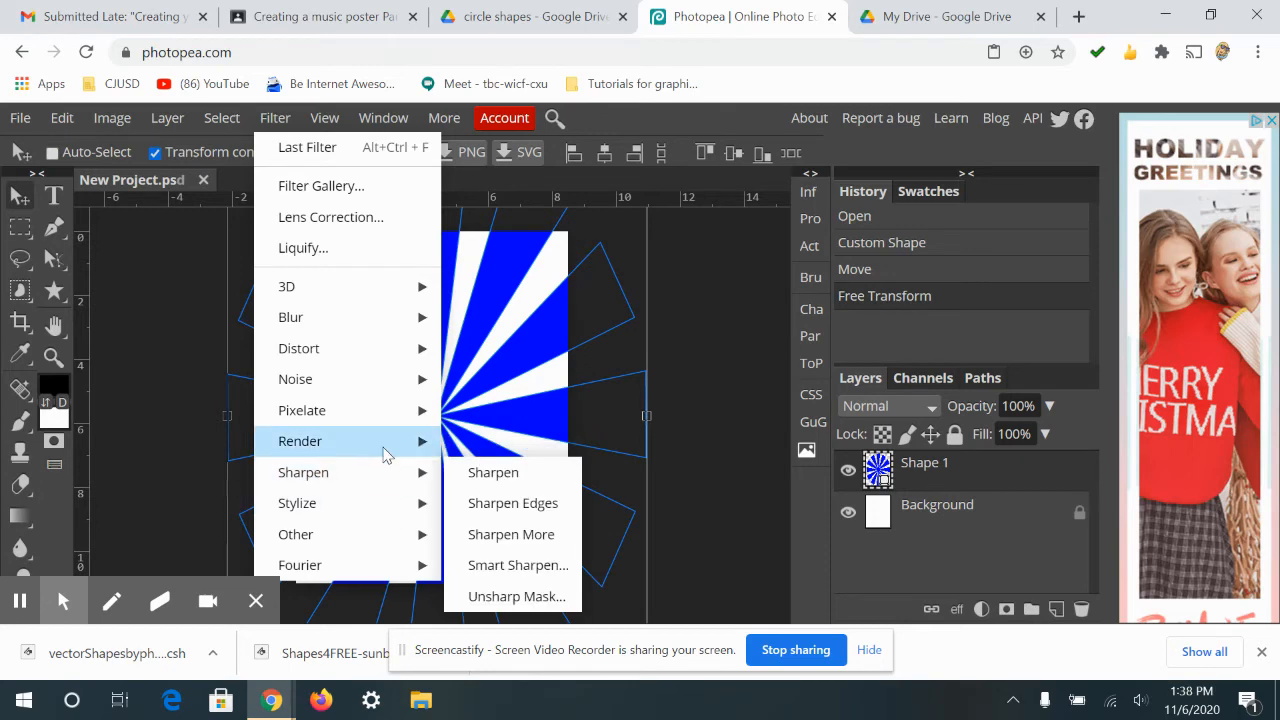
mouse_move(391, 488)
mouse_move(380, 513)
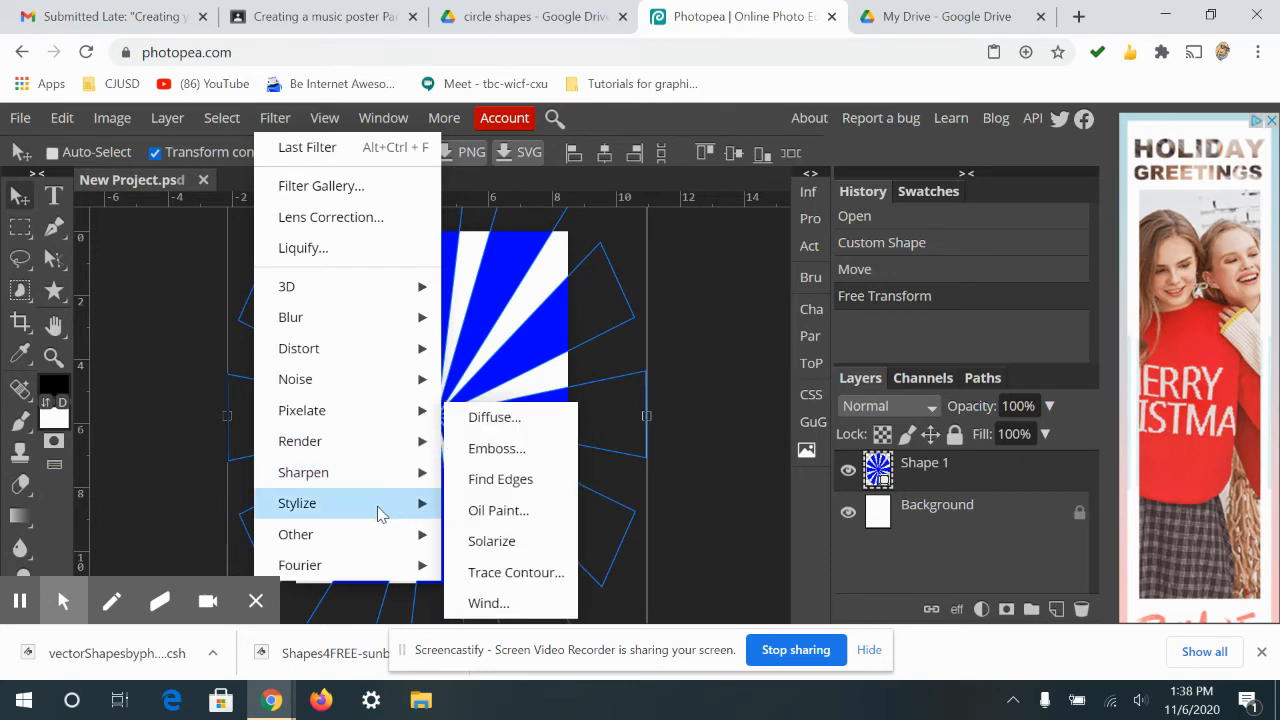
mouse_move(339, 475)
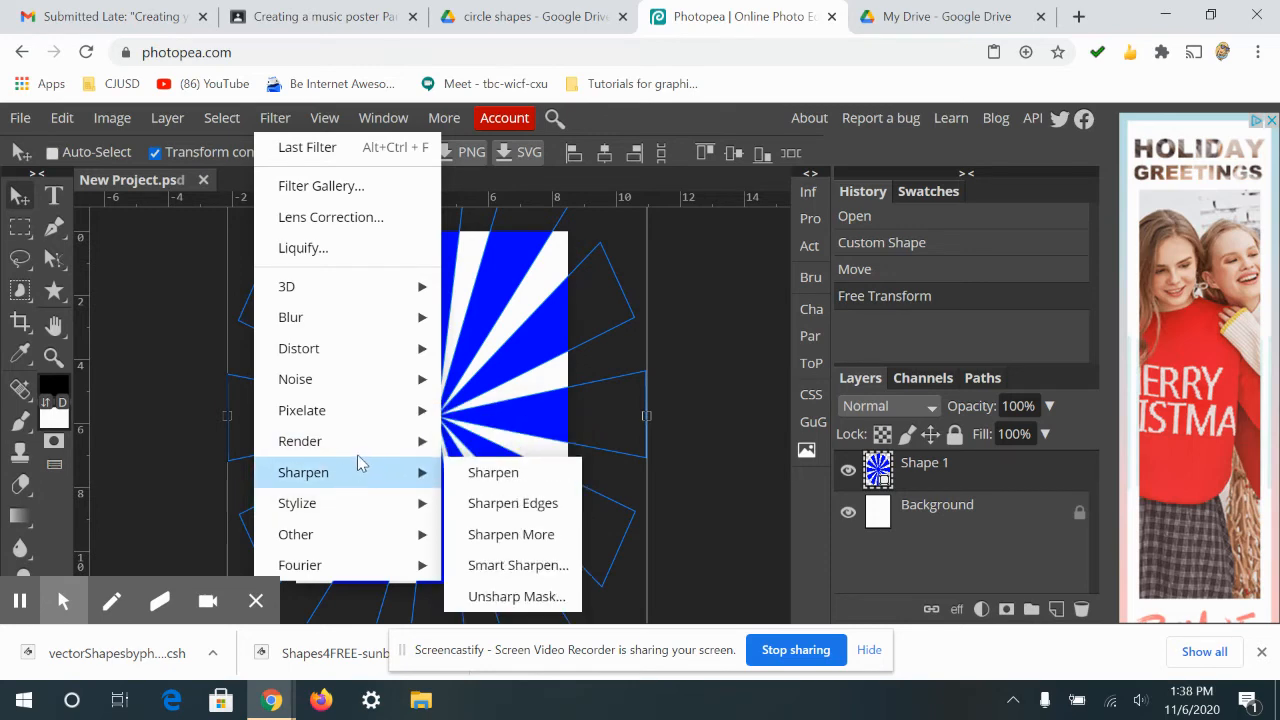
mouse_move(412, 424)
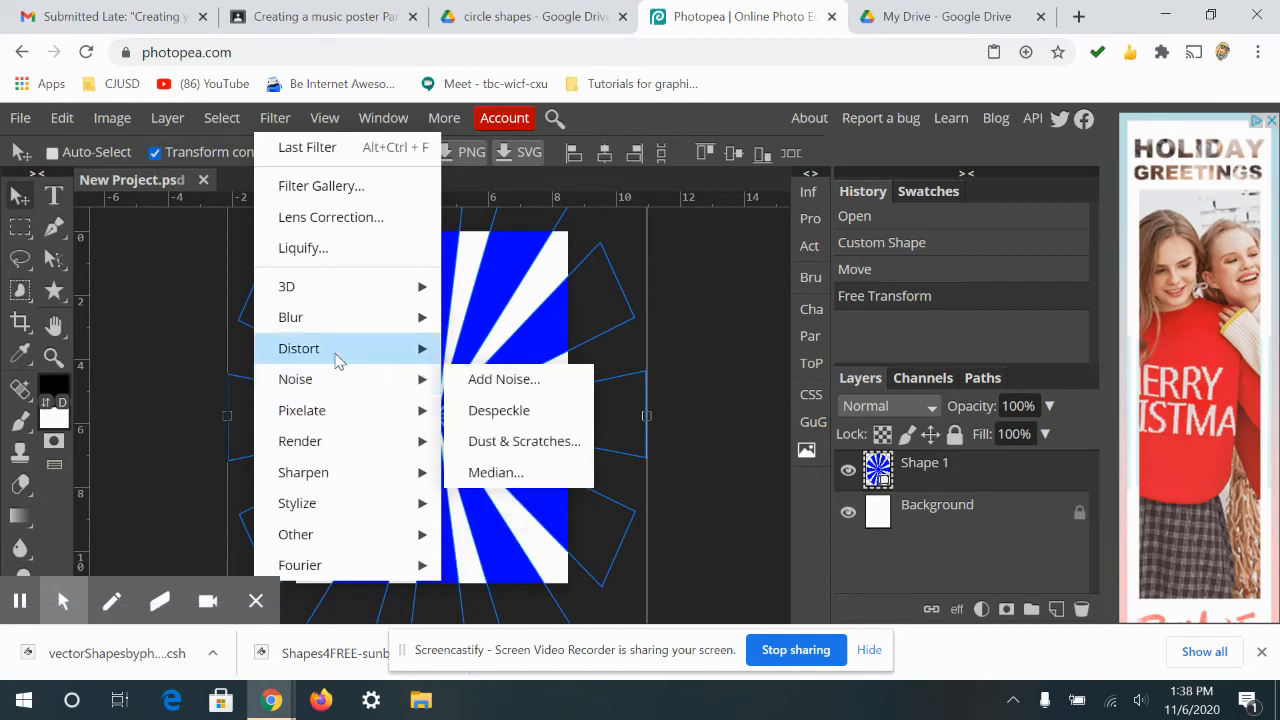
mouse_move(334, 358)
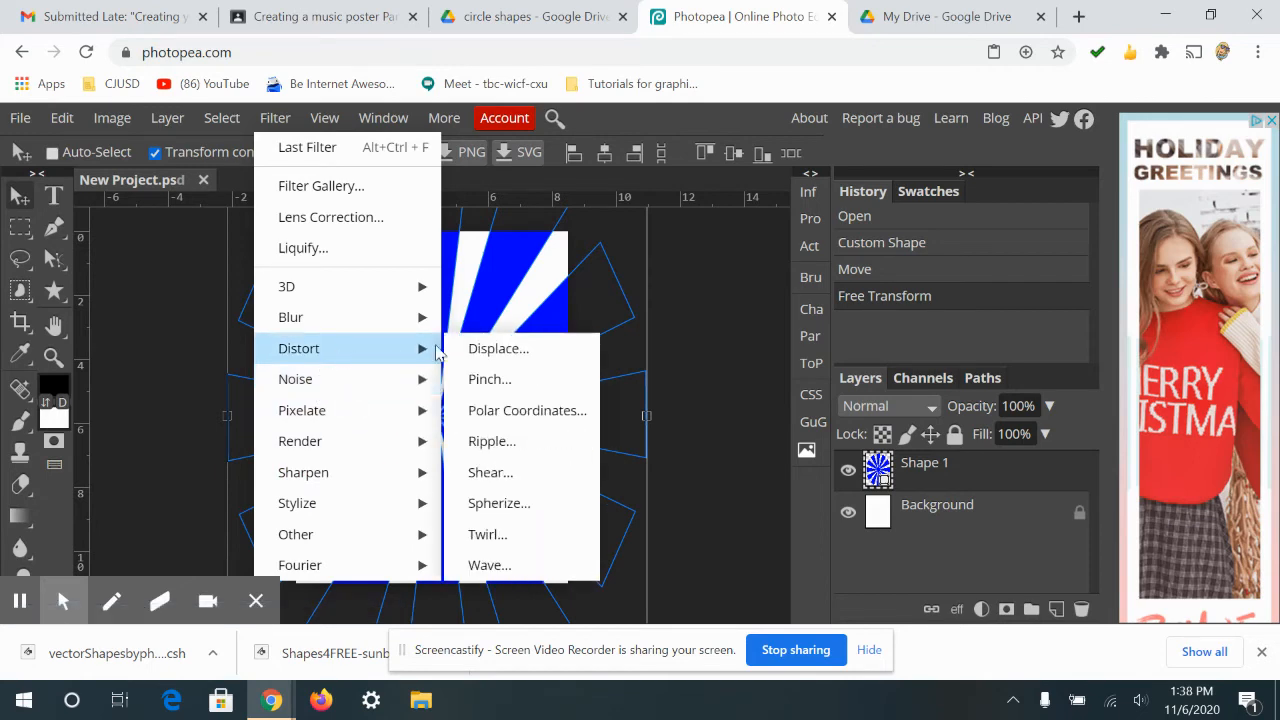
left_click(487, 536)
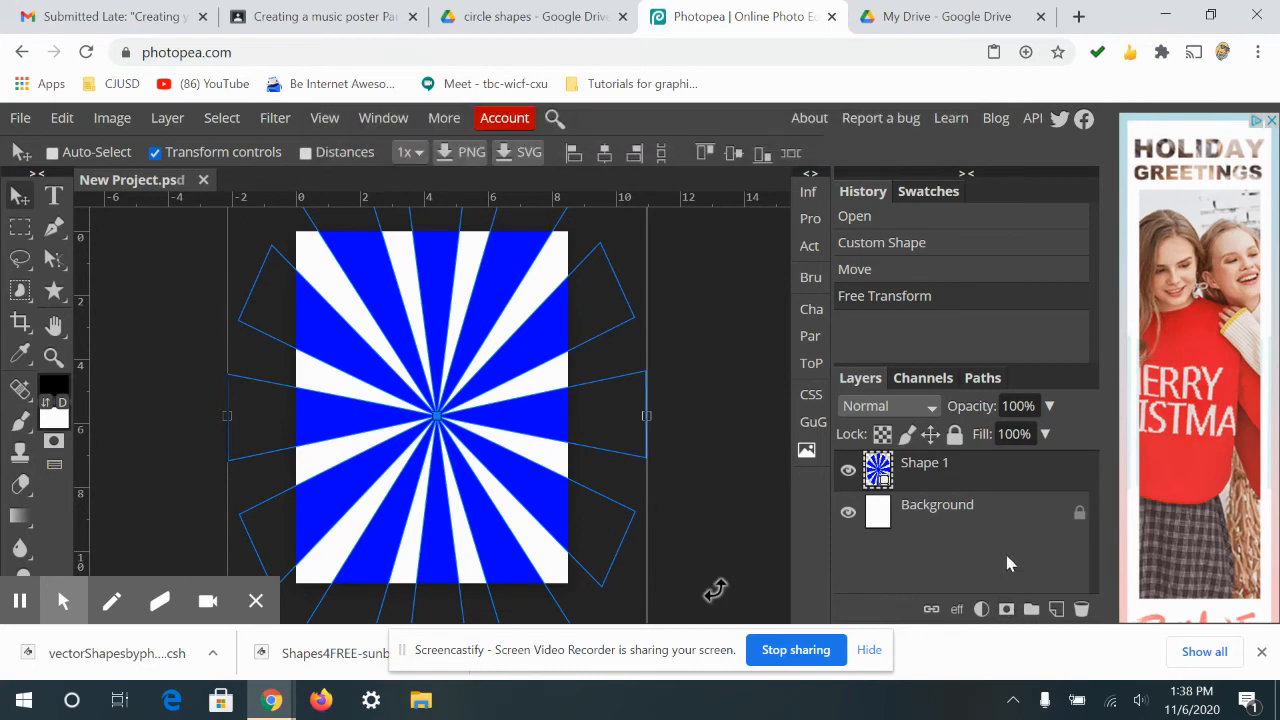
Rasterize the sunburst layer and apply the Twirl distortion filter with an angle of -450.
right_click(886, 480)
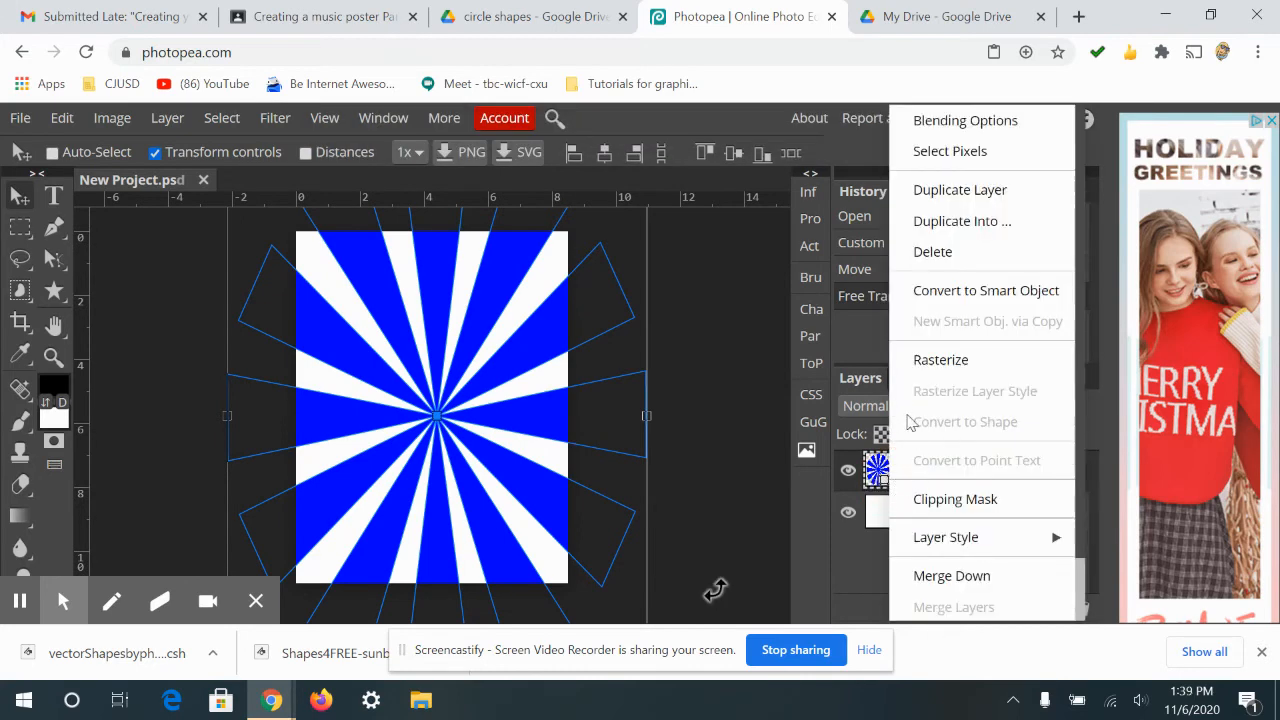
left_click(927, 362)
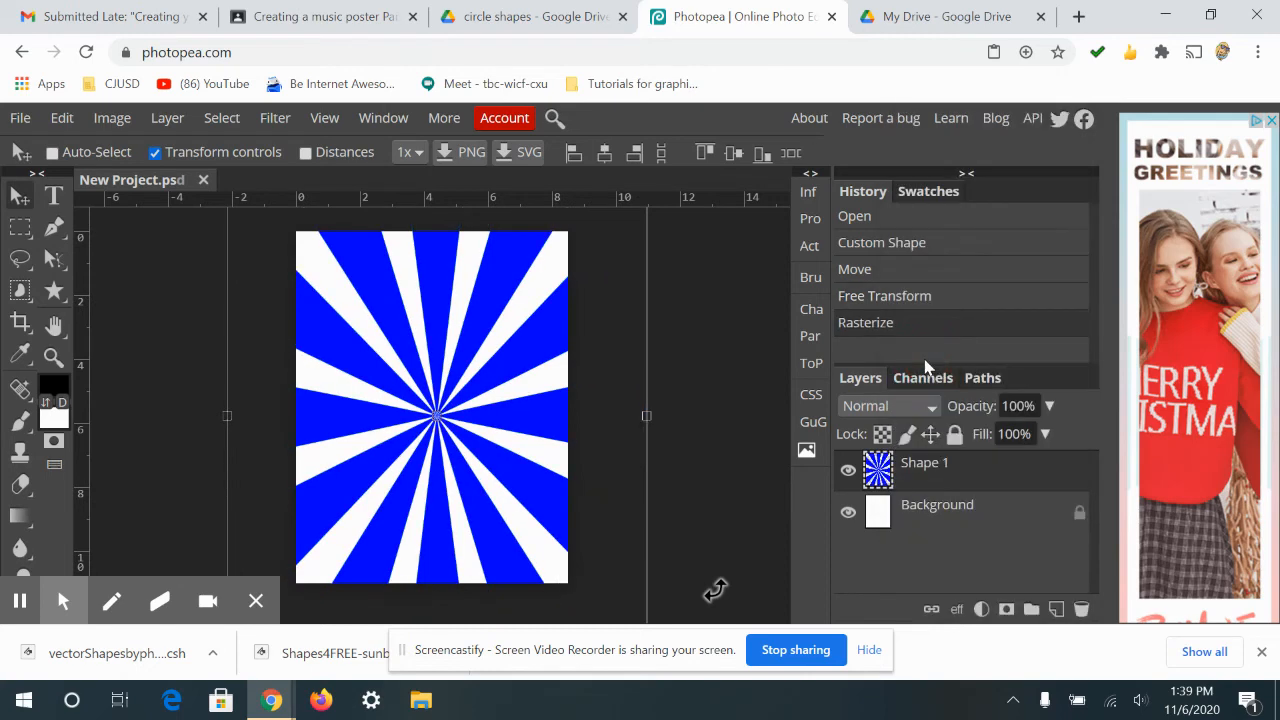
left_click(275, 118)
mouse_move(400, 363)
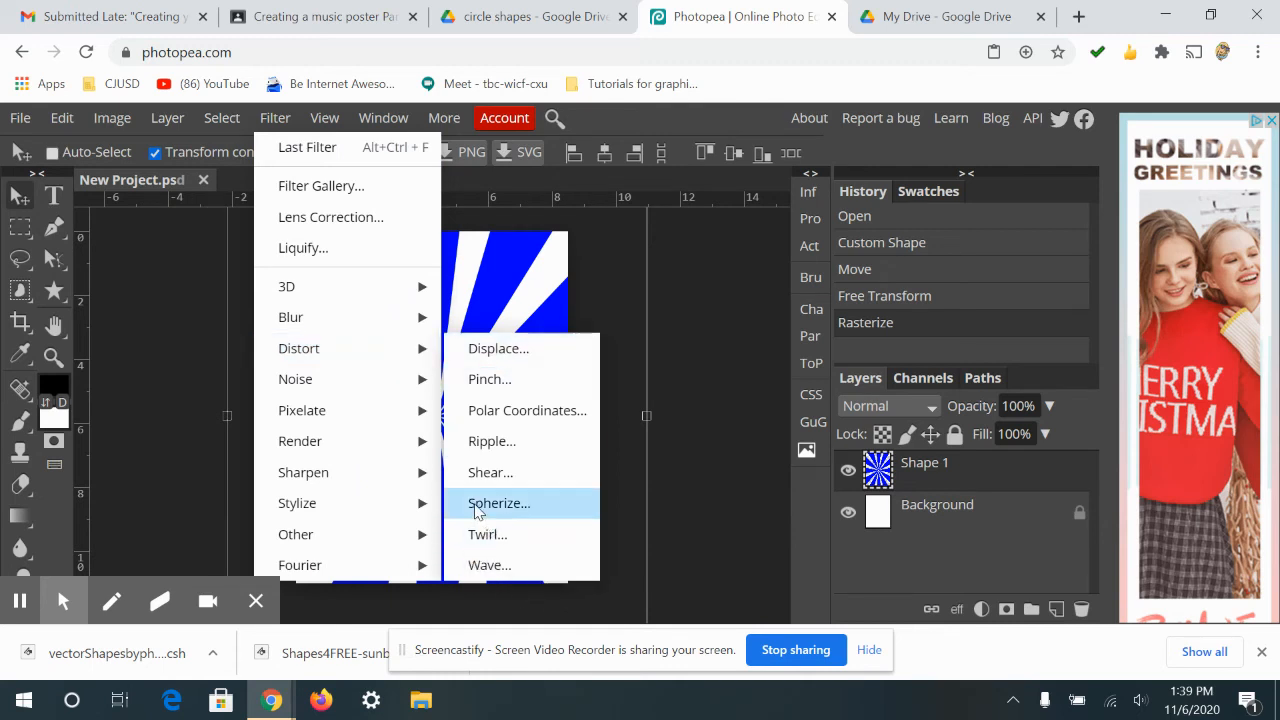
left_click(520, 535)
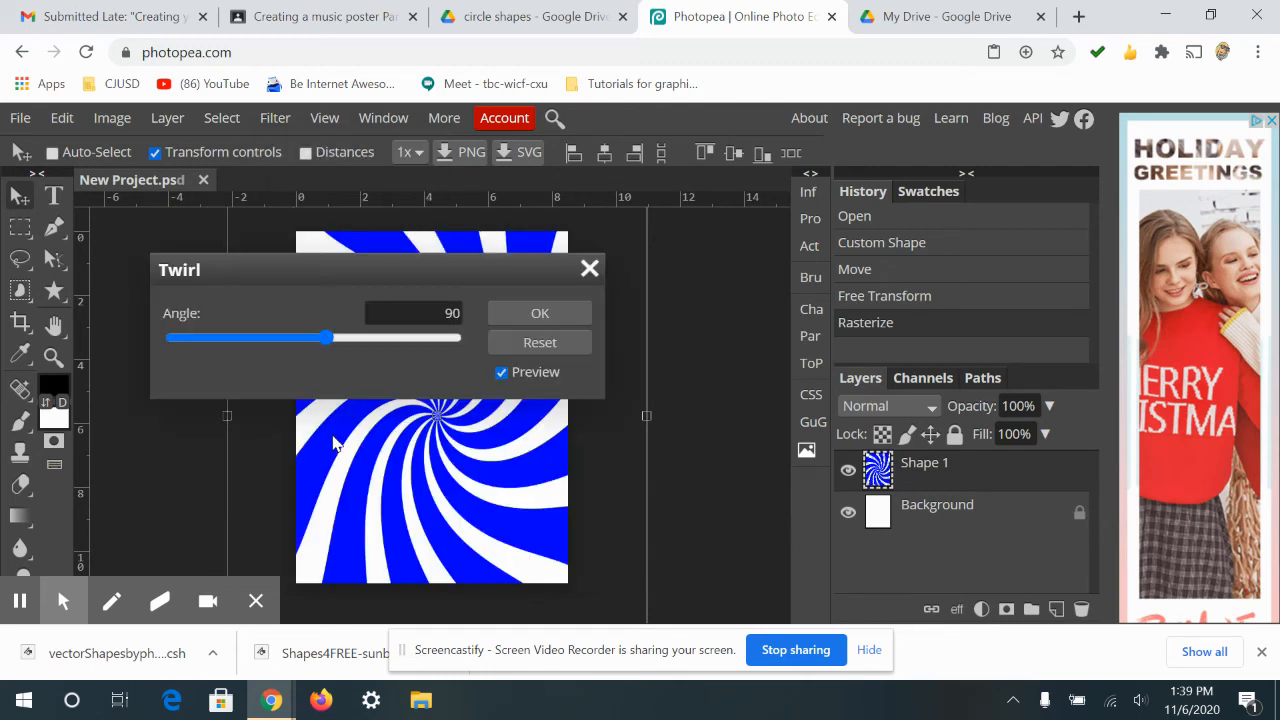
left_click_drag(431, 272, 905, 158)
left_click_drag(807, 228, 795, 228)
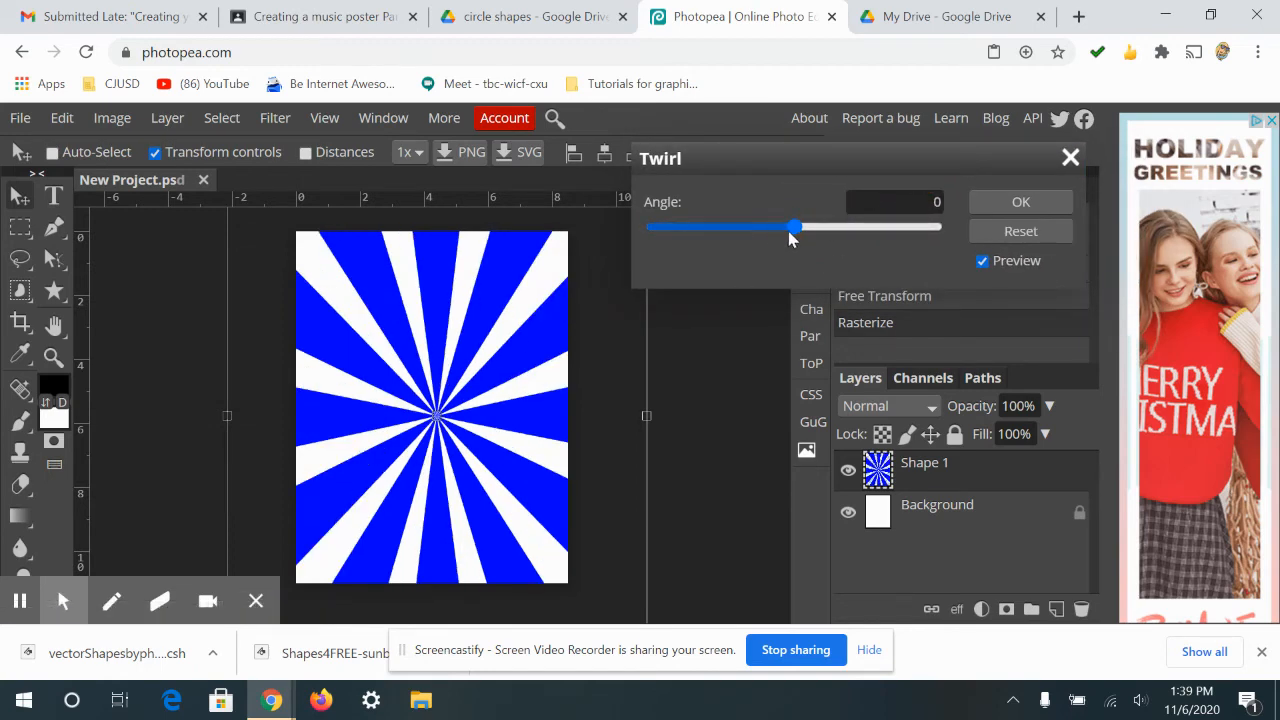
left_click_drag(795, 230, 733, 227)
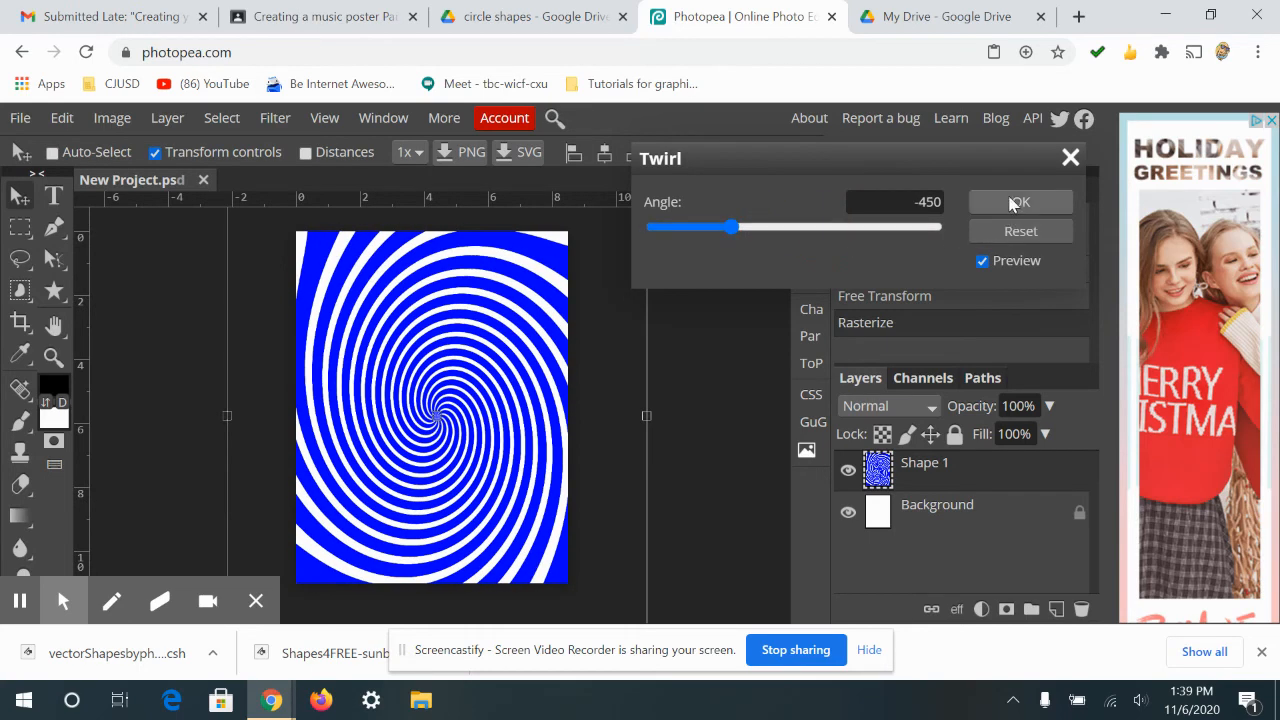
left_click(1018, 202)
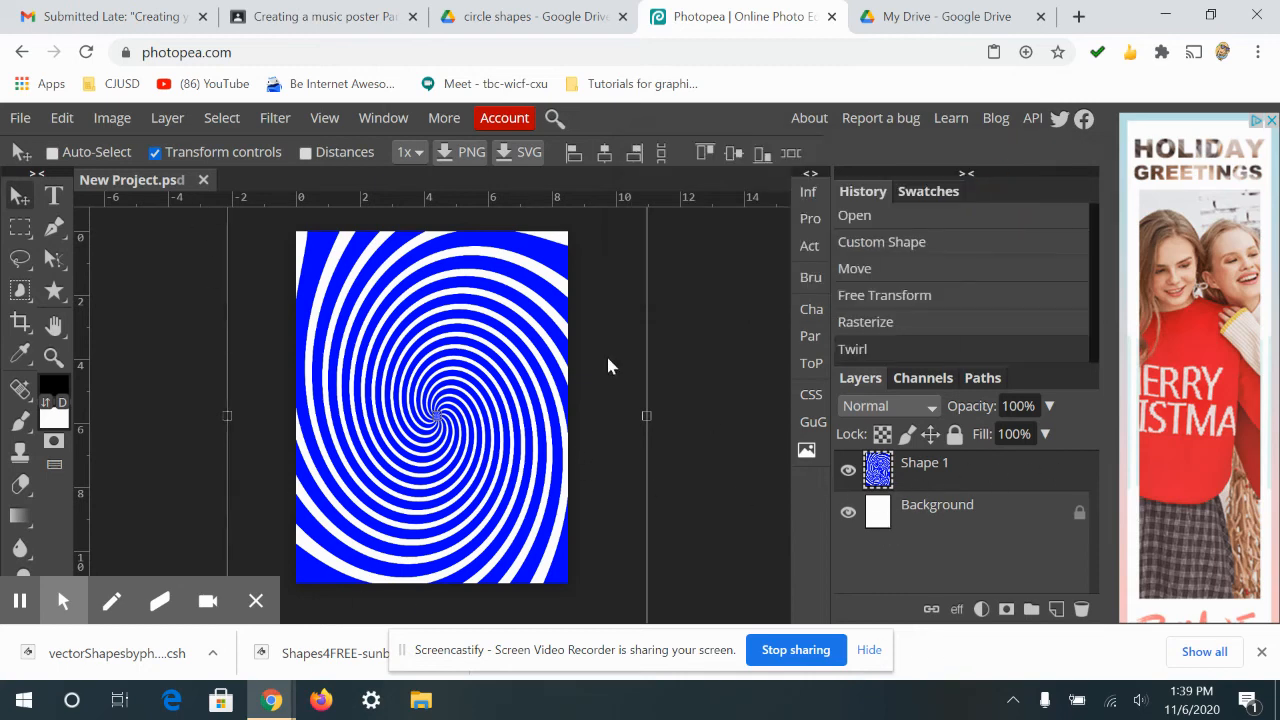
Try out various blend modes on the twirled layer, including Screen, Pin Light, Saturation and Color Burn, and restore Normal.
left_click(929, 406)
left_click(870, 317)
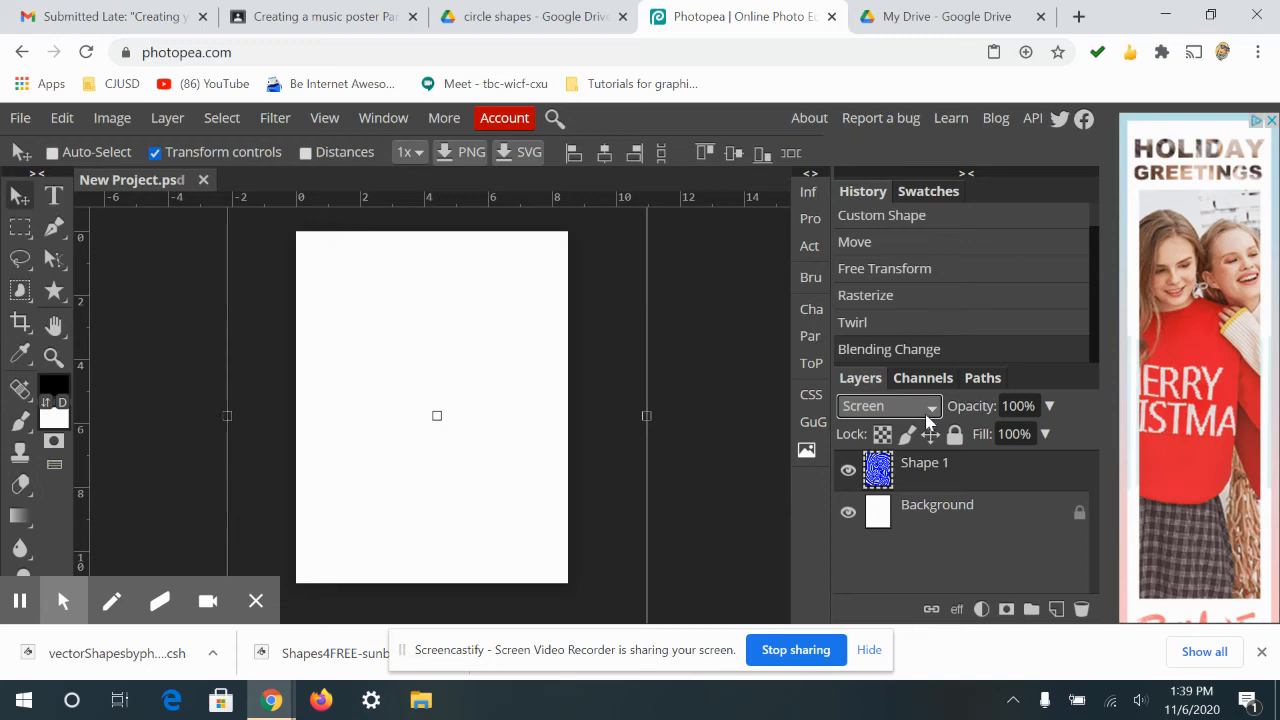
left_click(929, 406)
scroll(891, 384, "down", 4)
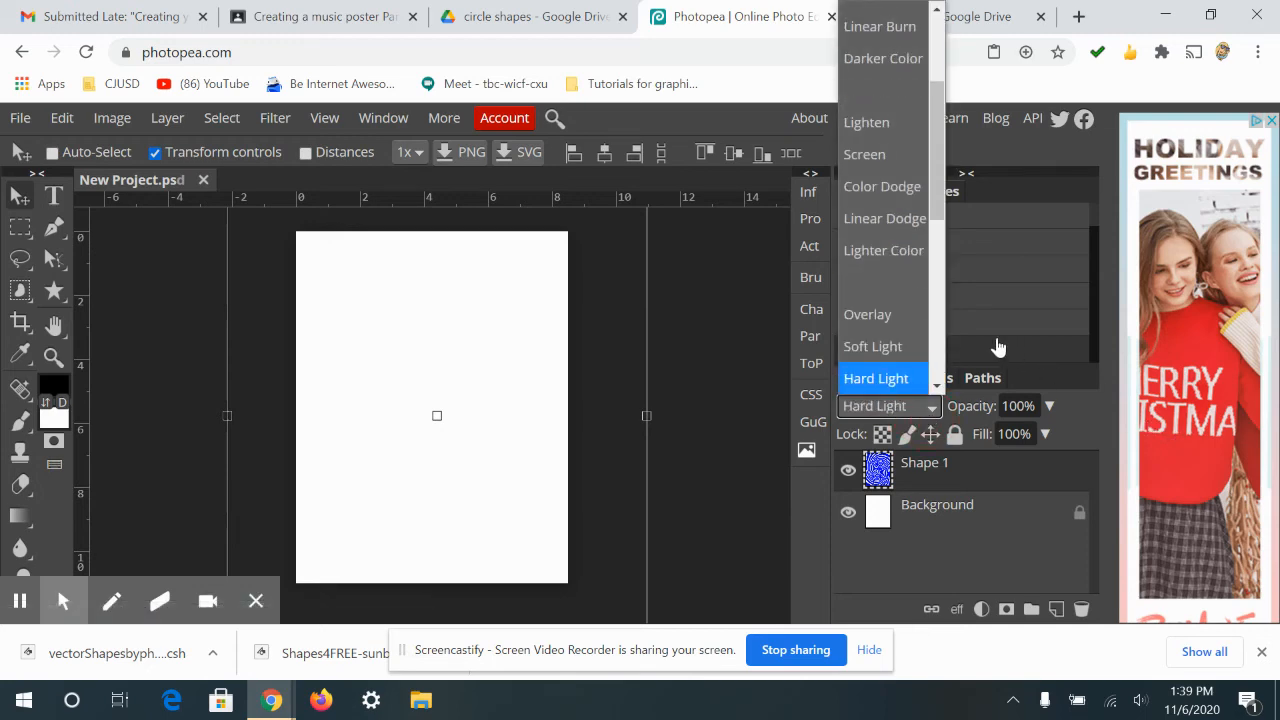
left_click(889, 344)
key("Down")
key("Down")
key("Down")
key("Down")
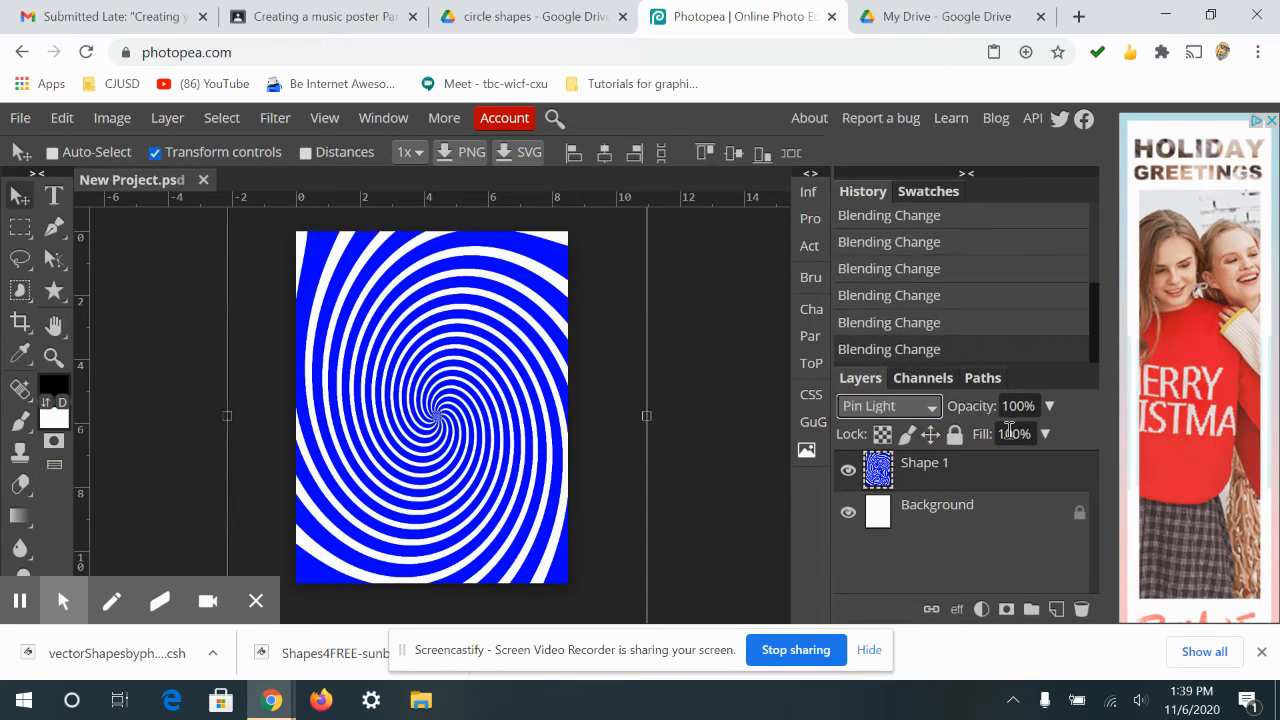
key("Down")
key("Down")
key("Down")
key("Down")
key("Down")
key("Down")
key("Down")
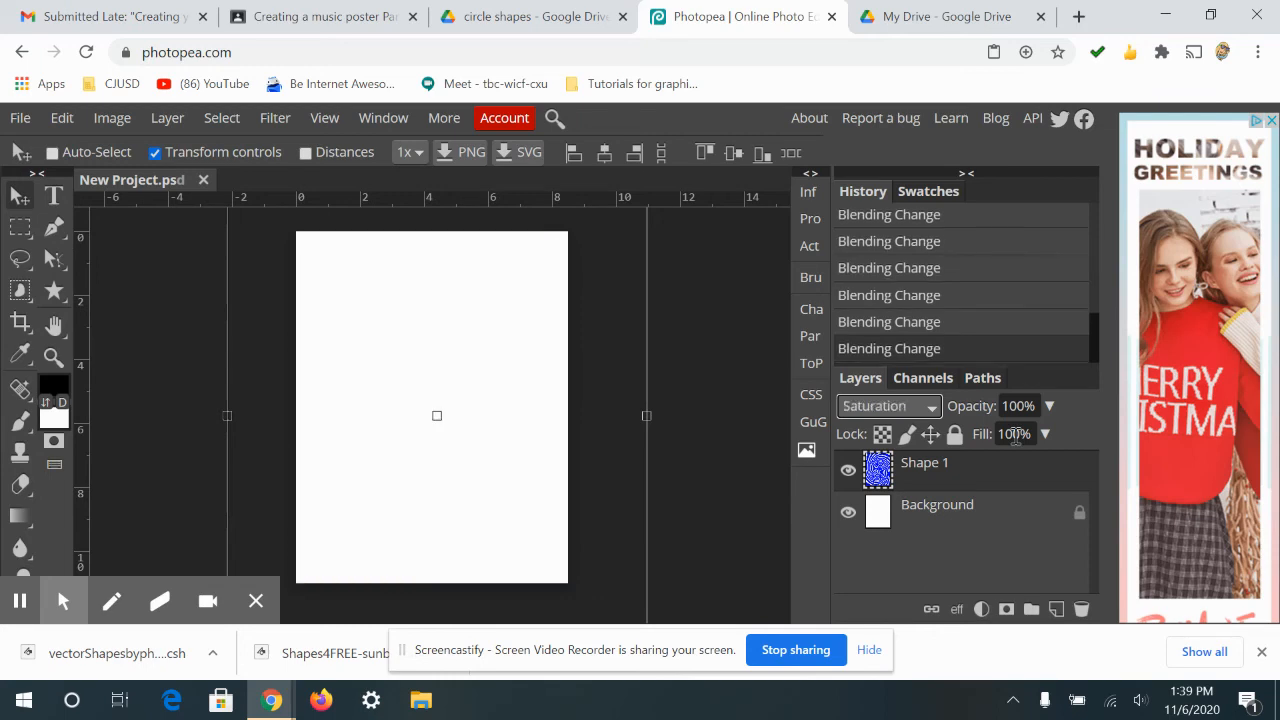
key("Up")
key("Up")
key("Up")
key("Up")
key("Up")
key("Up")
key("Up")
key("Up")
key("Up")
key("Up")
key("Up")
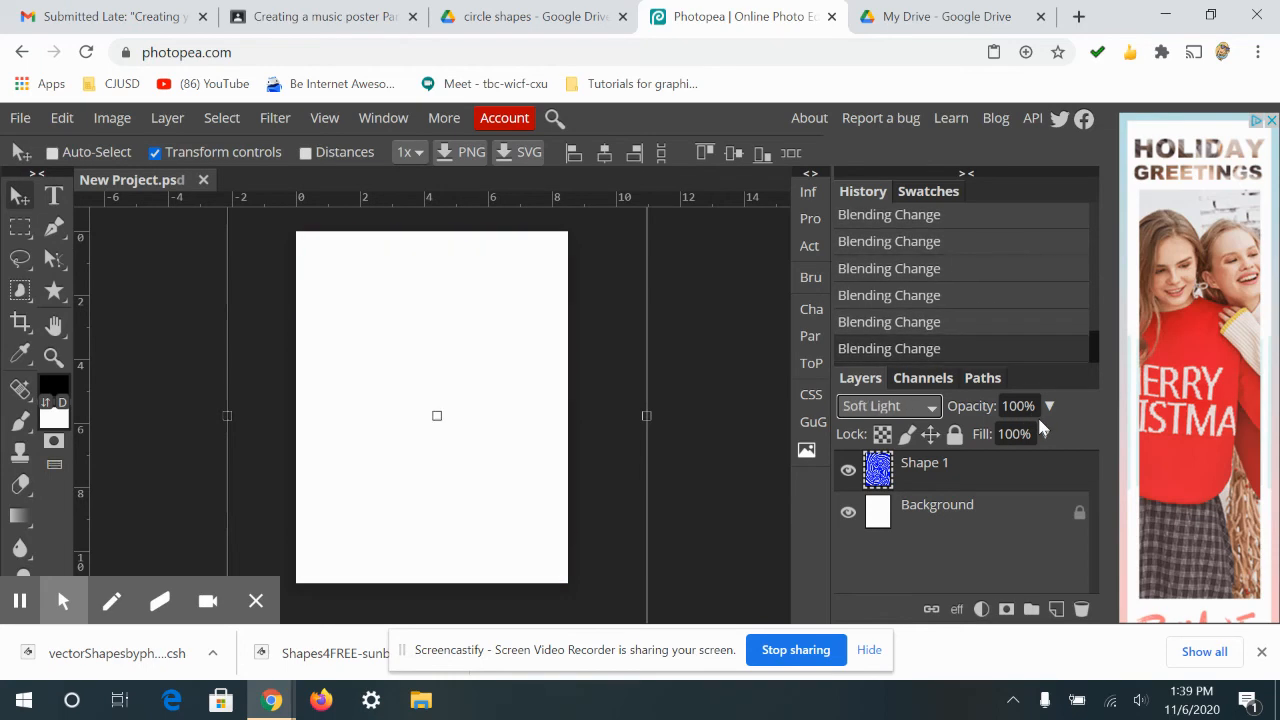
key("Up")
key("Up")
key("Up")
key("Up")
key("Up")
key("Up")
key("Up")
key("Up")
key("Up")
left_click(1049, 406)
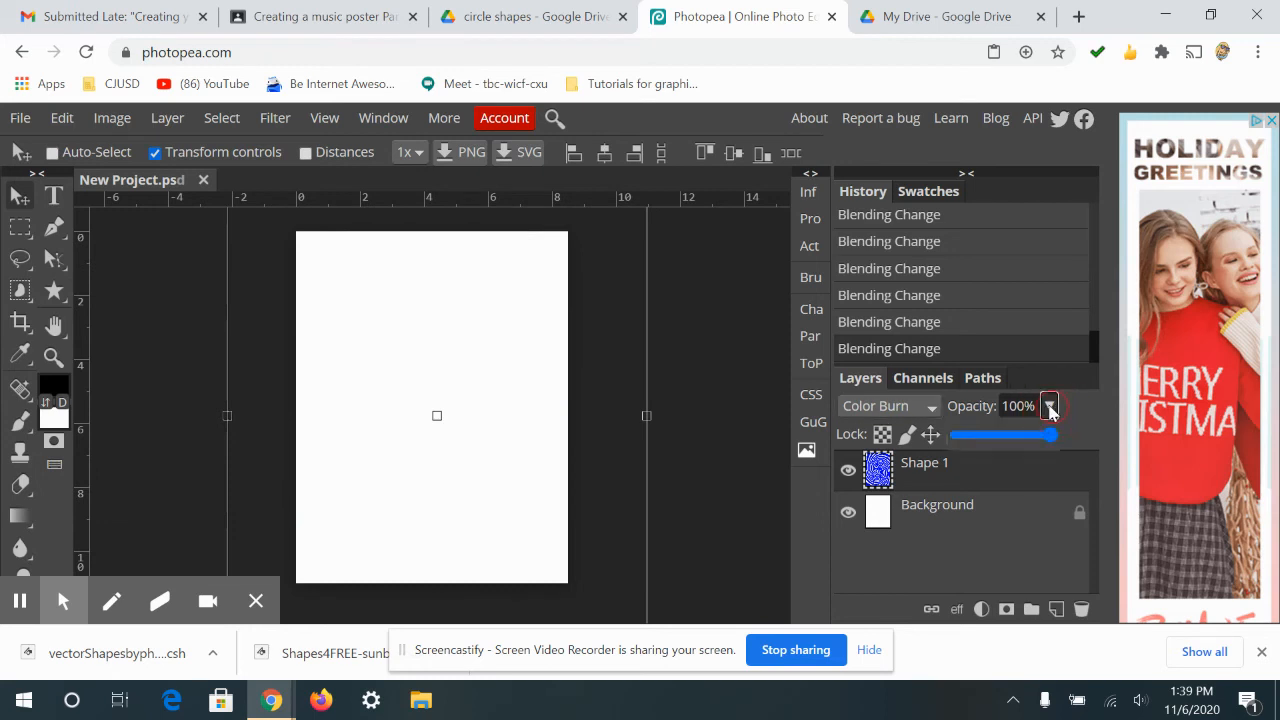
left_click(918, 410)
scroll(930, 28, "up", 1)
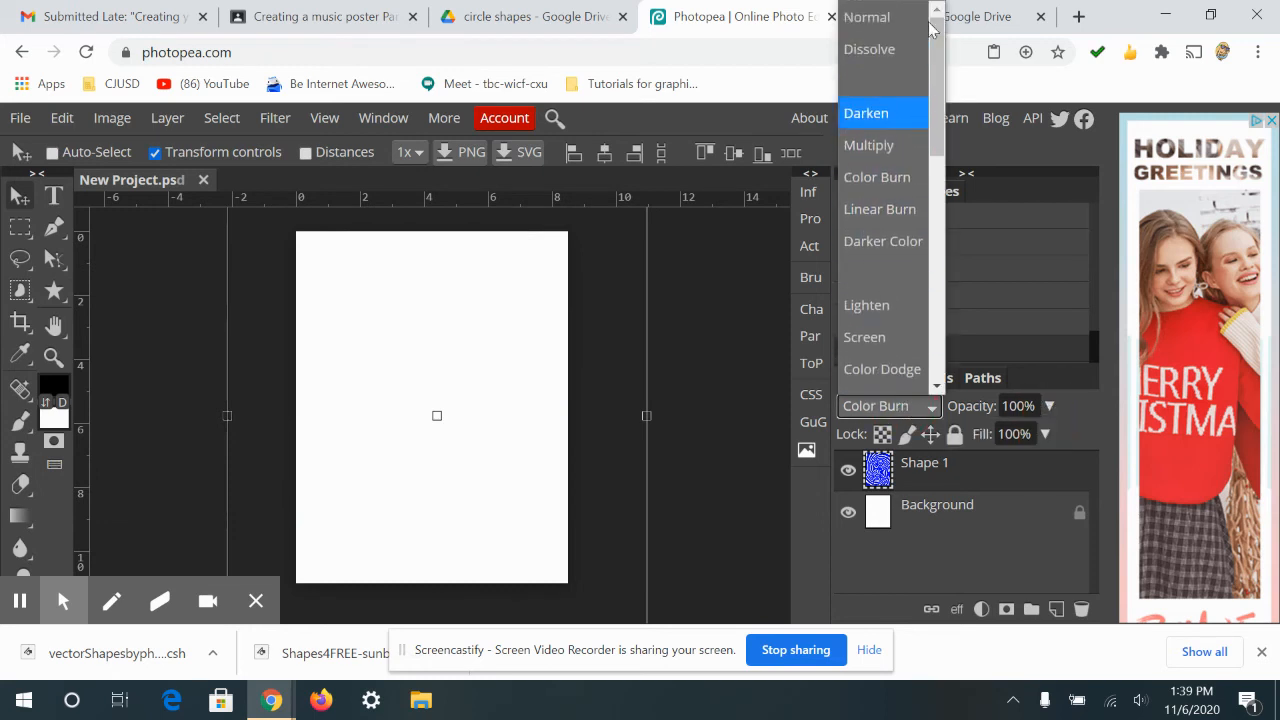
left_click(888, 18)
Lower the twirled layer's opacity to 9% and return to the Move tool.
left_click(1049, 406)
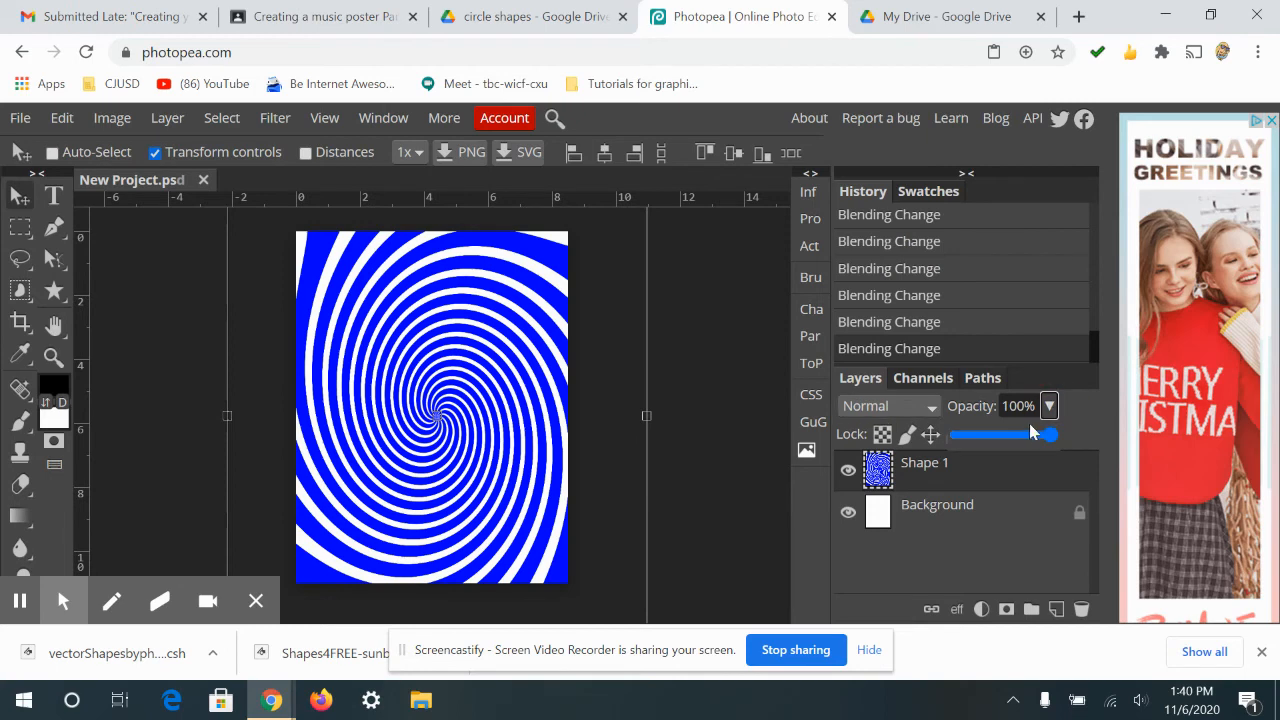
left_click_drag(1029, 423, 968, 440)
left_click(20, 196)
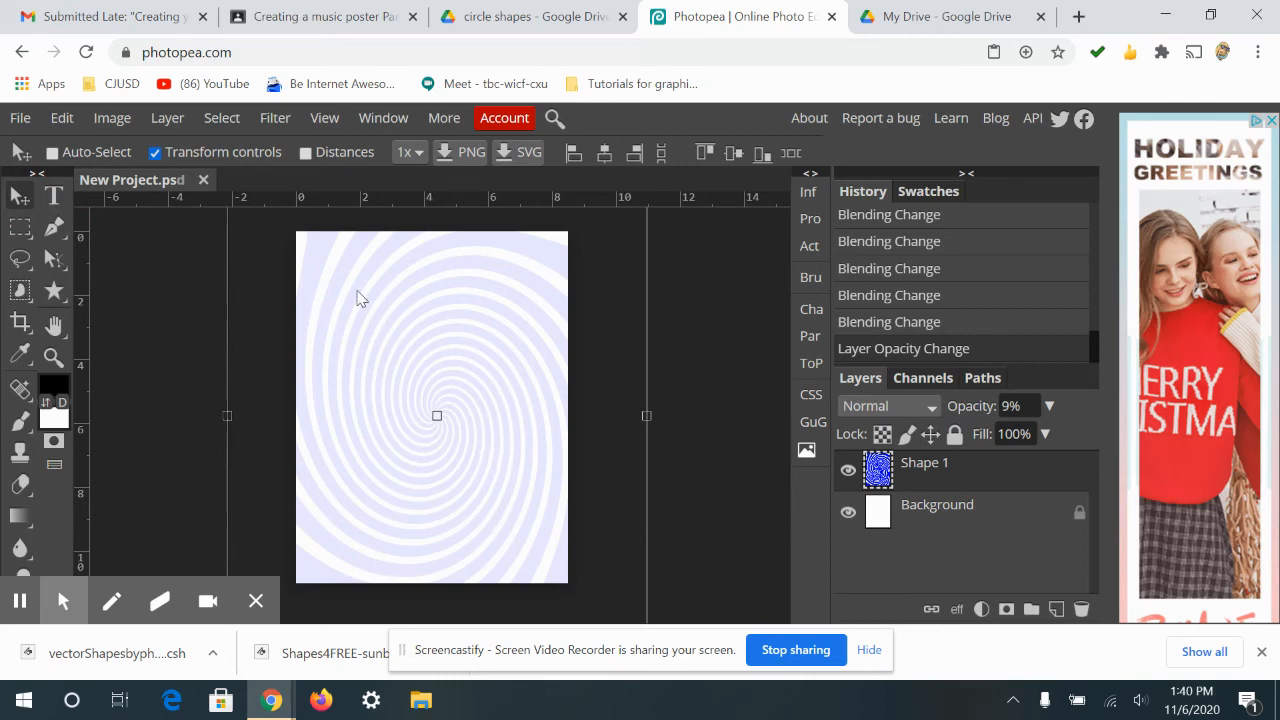
Create an empty text layer near the top of the page and finish text editing.
left_click(56, 197)
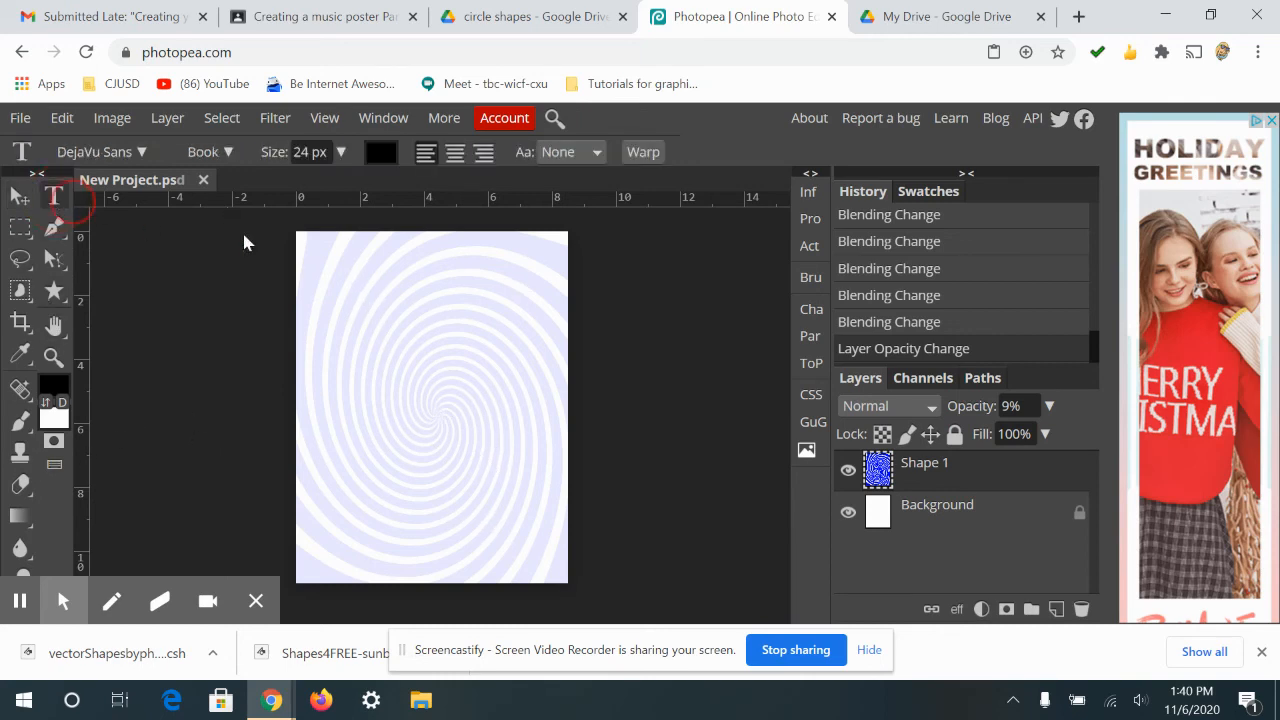
left_click(402, 274)
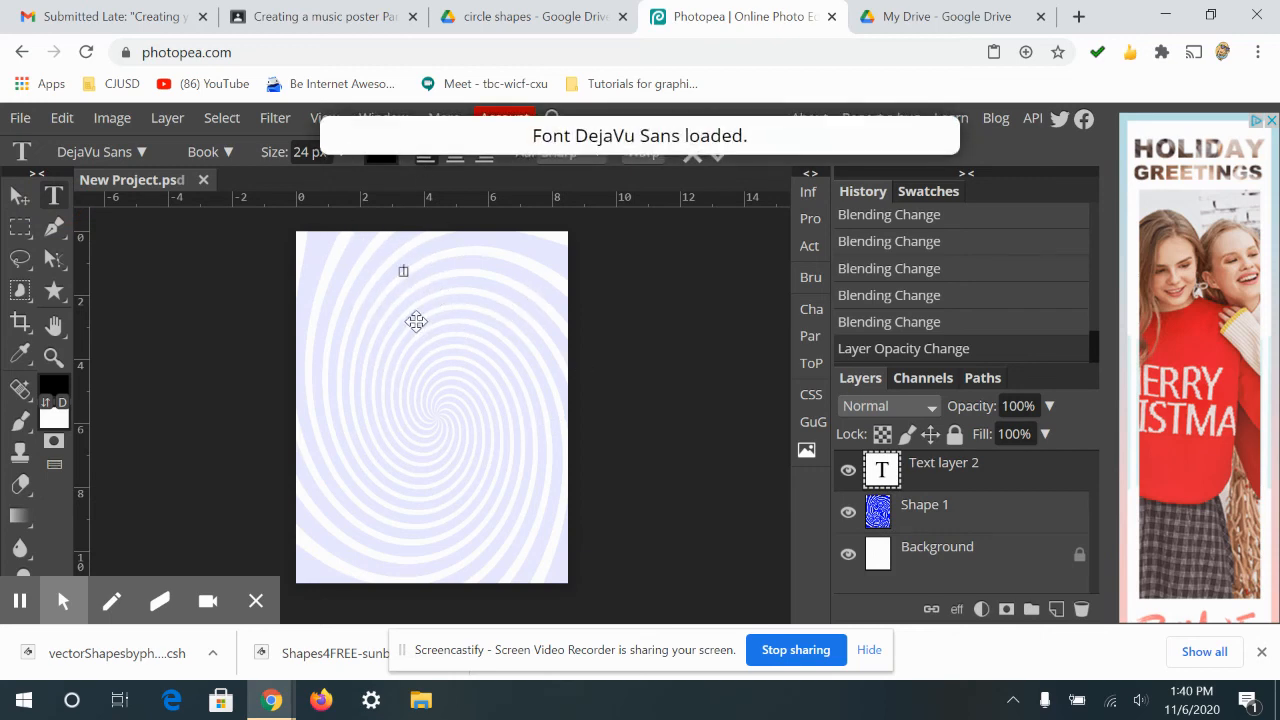
left_click(988, 484)
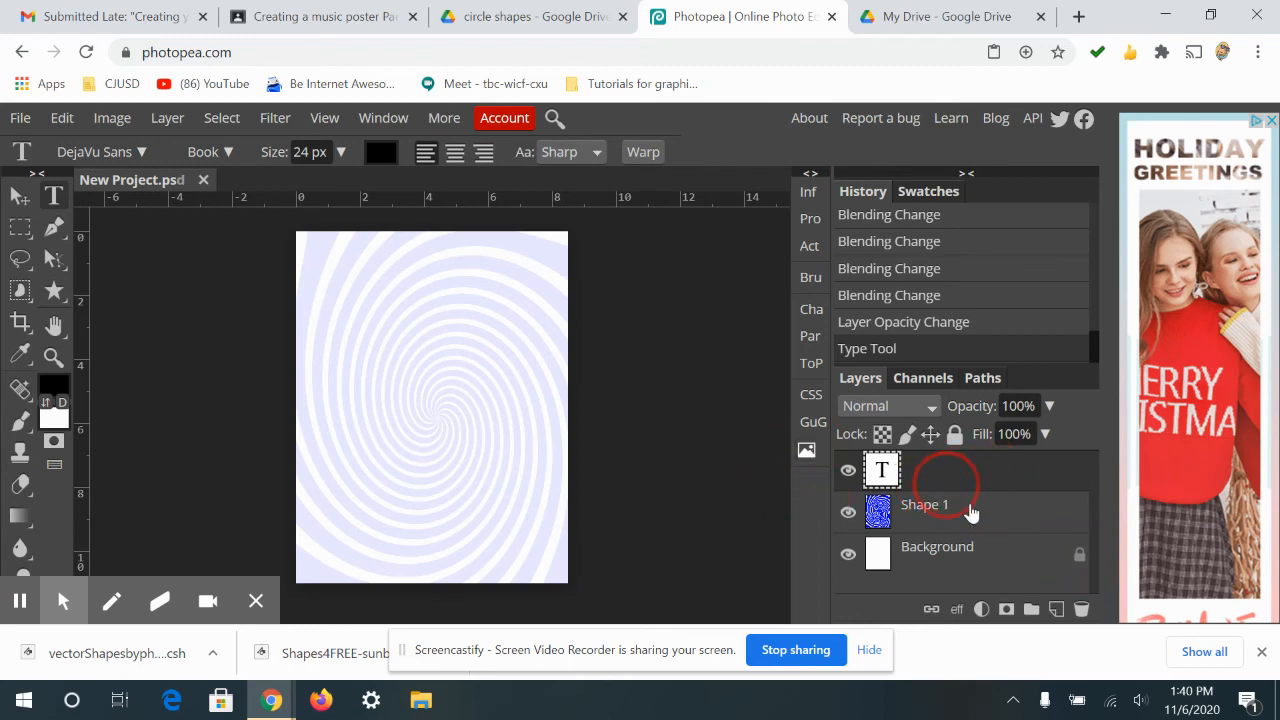
Apply the Ripple distortion filter to the Shape 1 layer with a negative amount and Medium size.
left_click(981, 513)
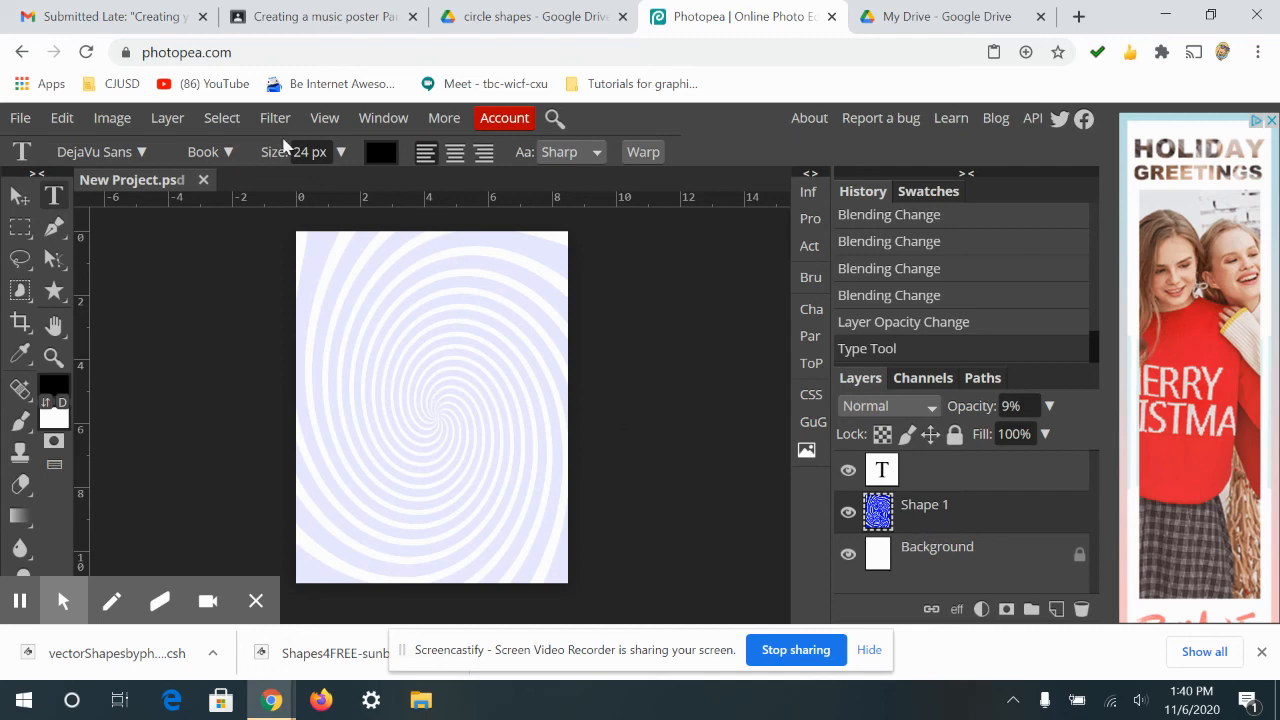
left_click(274, 118)
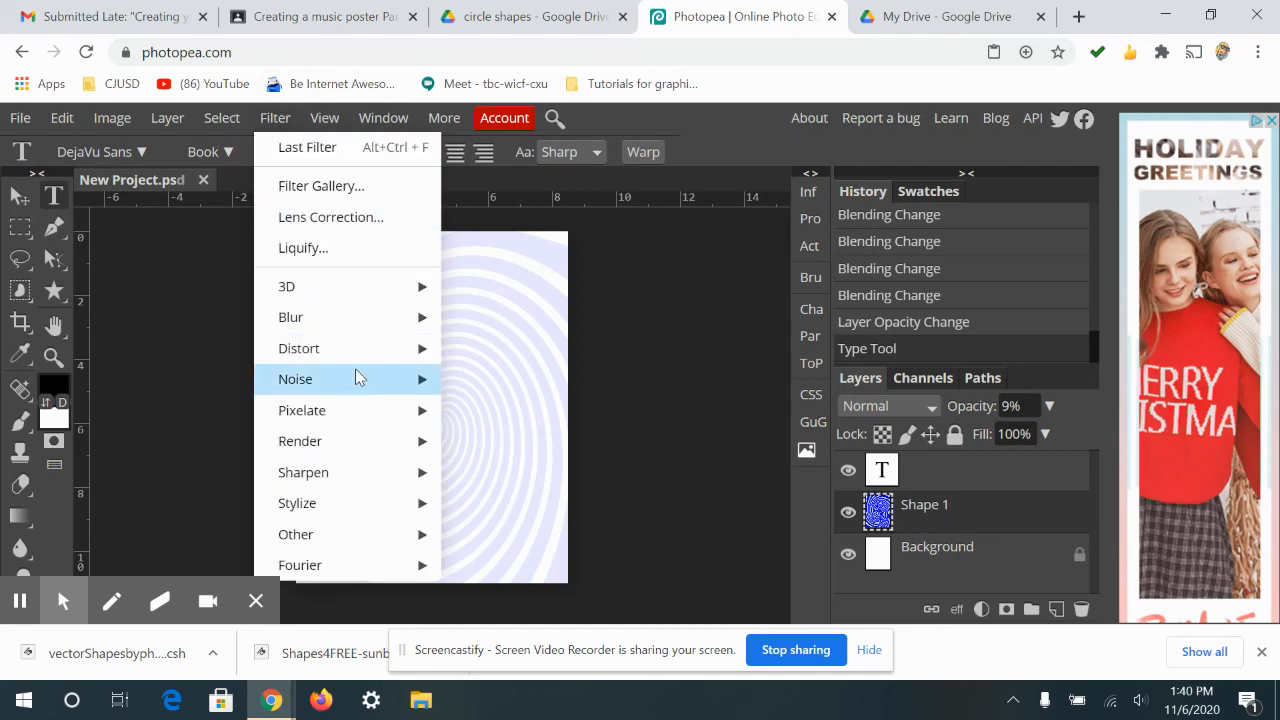
mouse_move(362, 357)
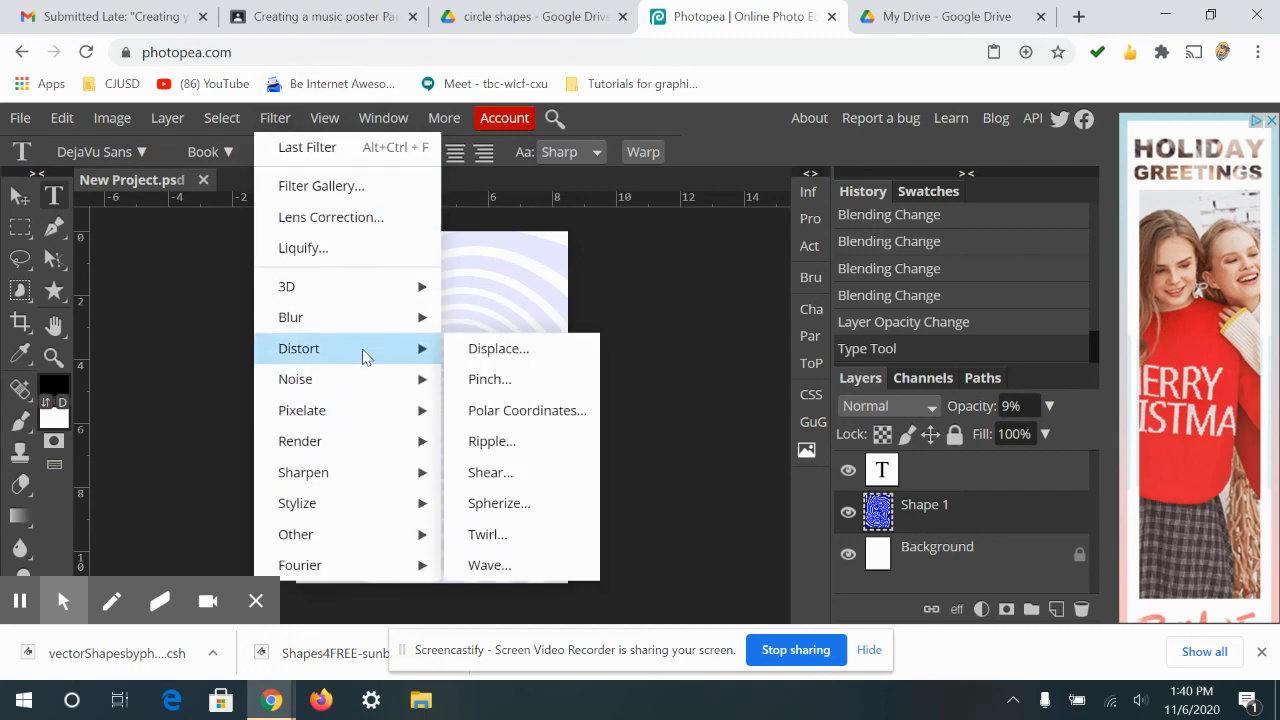
left_click(505, 452)
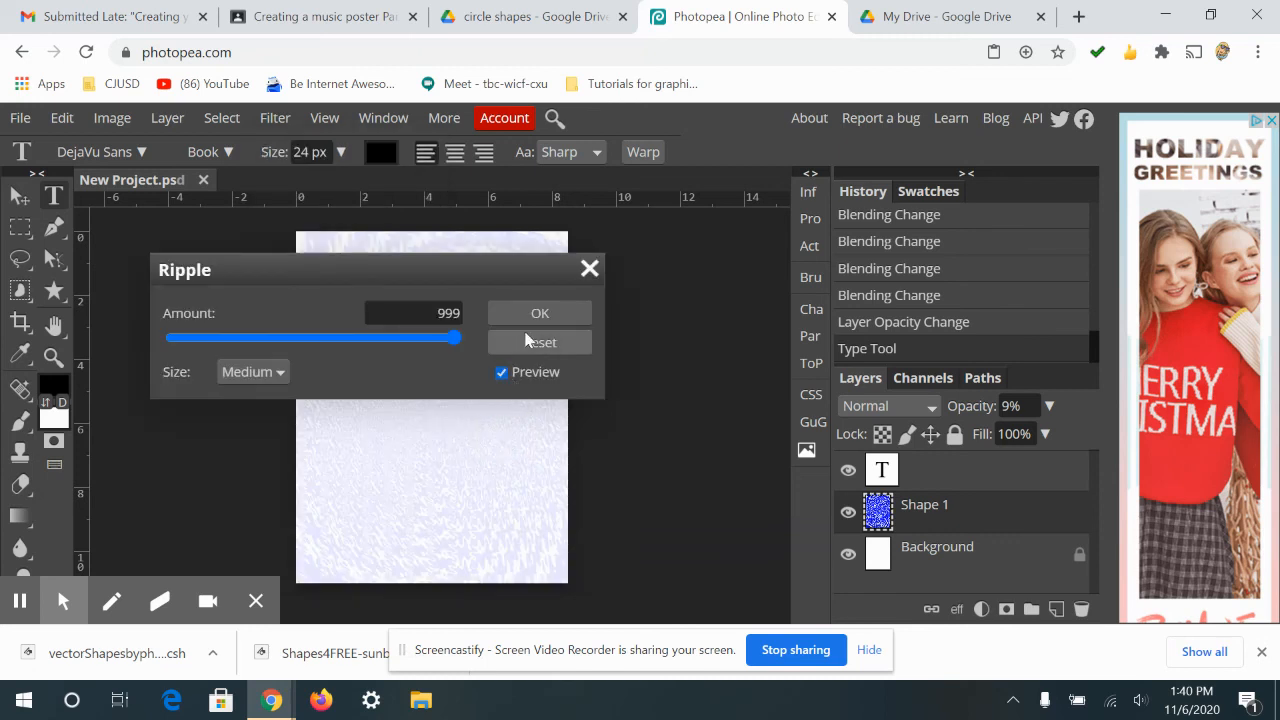
left_click_drag(519, 271, 911, 240)
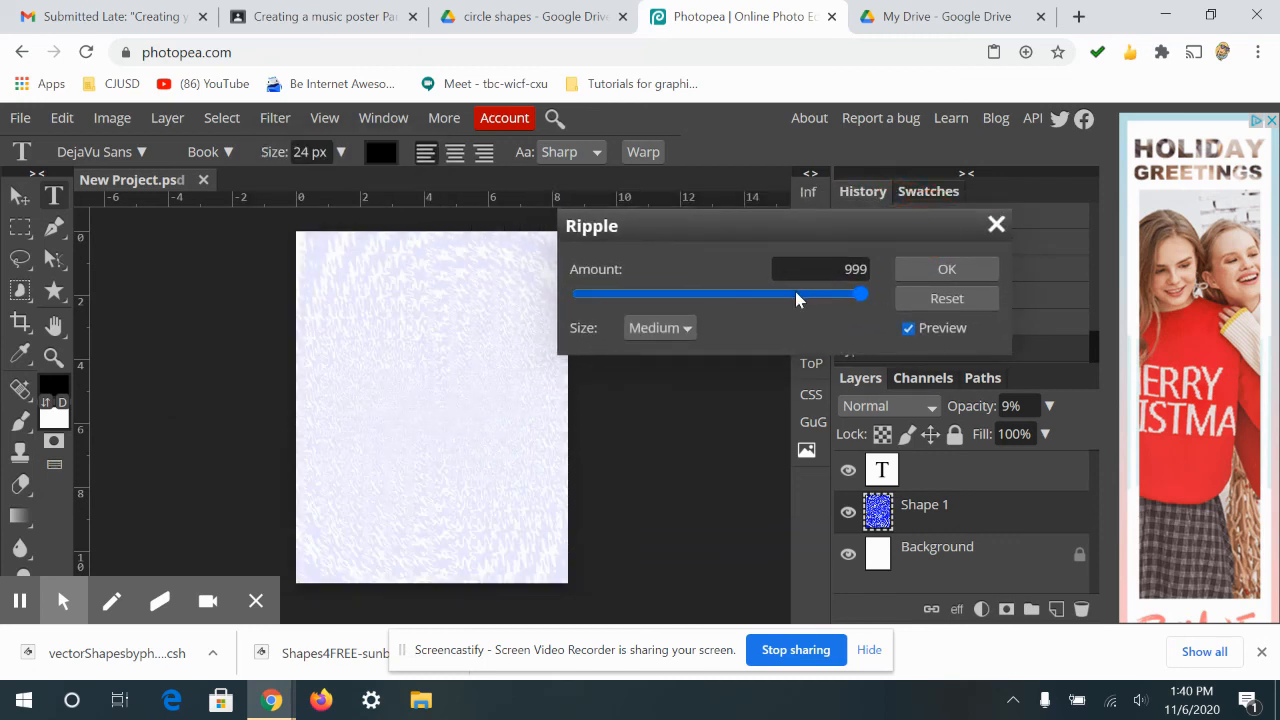
left_click(690, 293)
left_click(648, 293)
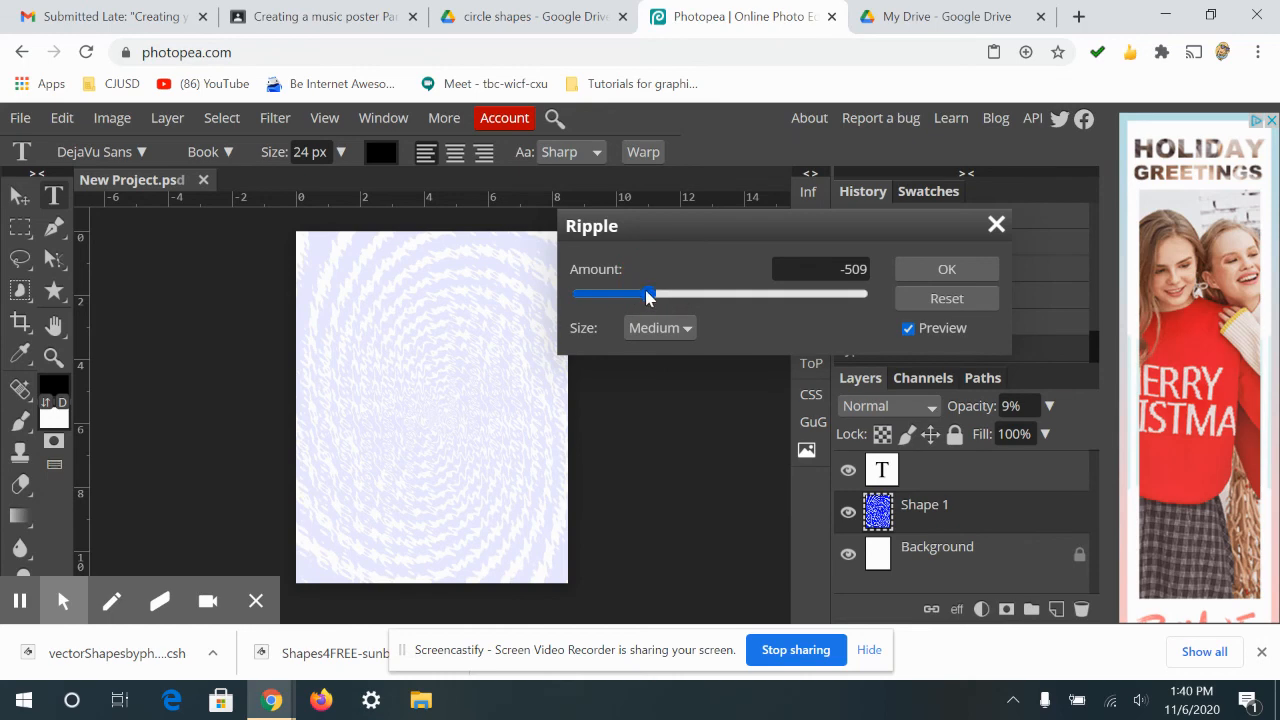
left_click(618, 293)
left_click(942, 268)
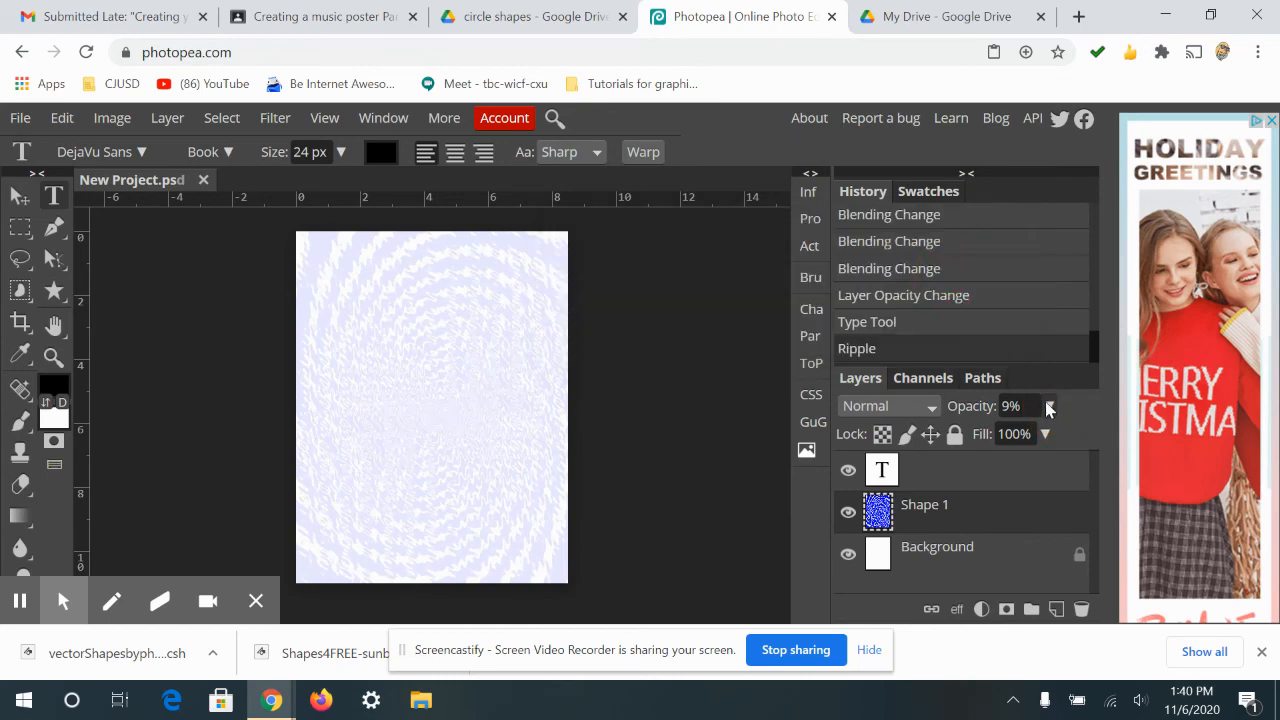
Raise the rippled Shape 1 layer's opacity to 74%.
left_click(1049, 406)
left_click_drag(962, 434, 1028, 436)
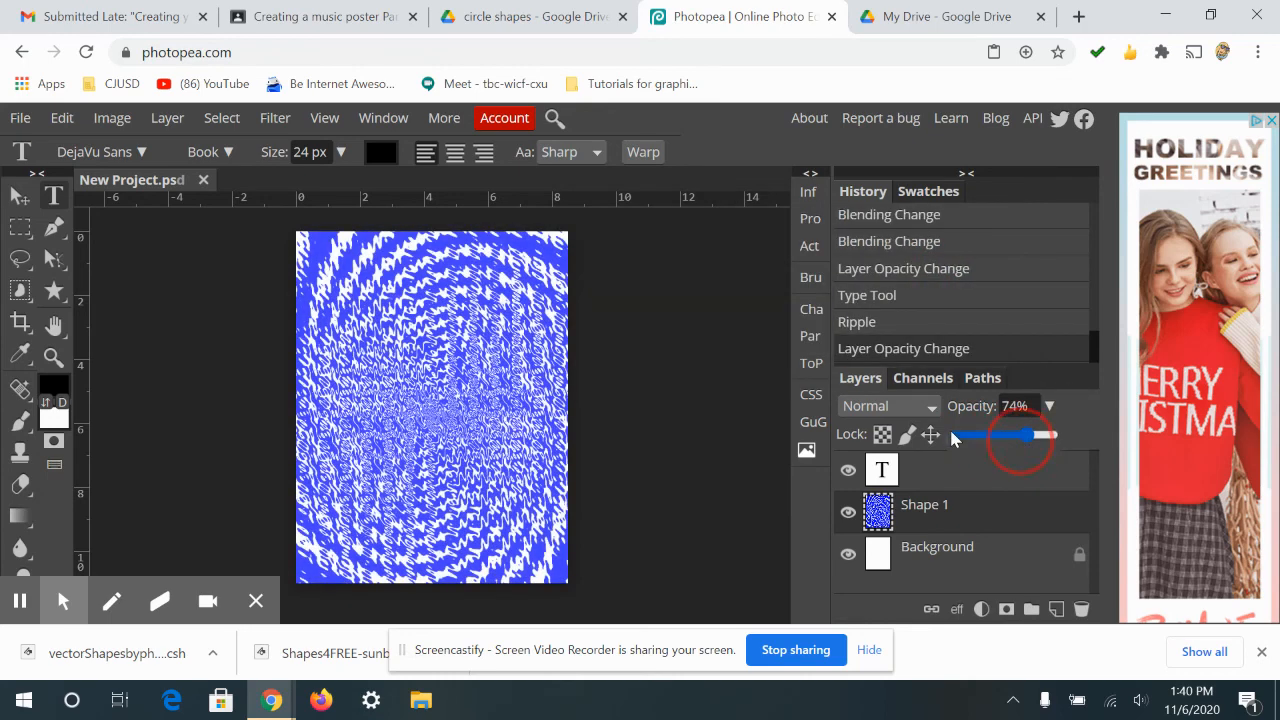